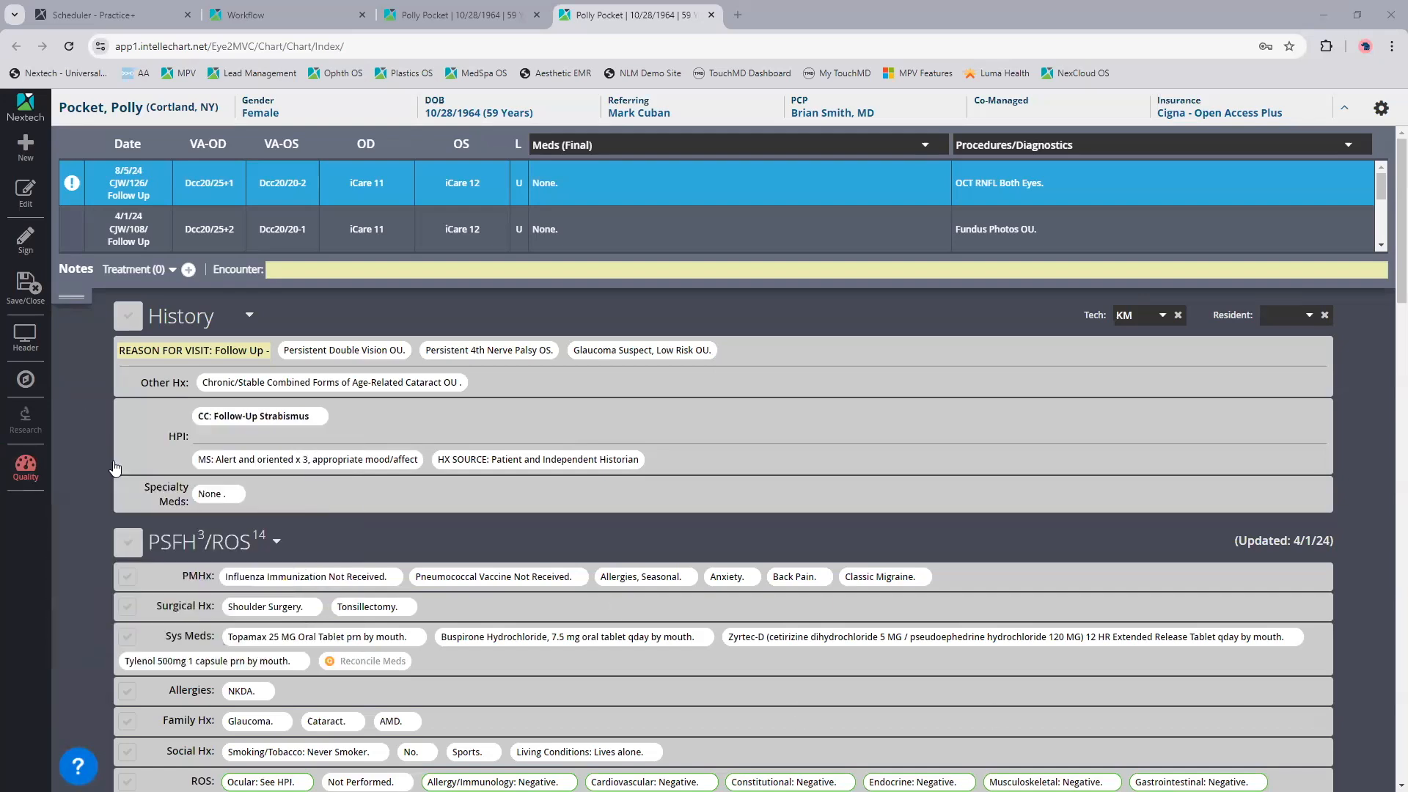
# Step: Look through the HPI categories available for the Follow-Up Strabismus chief complaint, and close the HPI editor
pyautogui.click(247, 418)
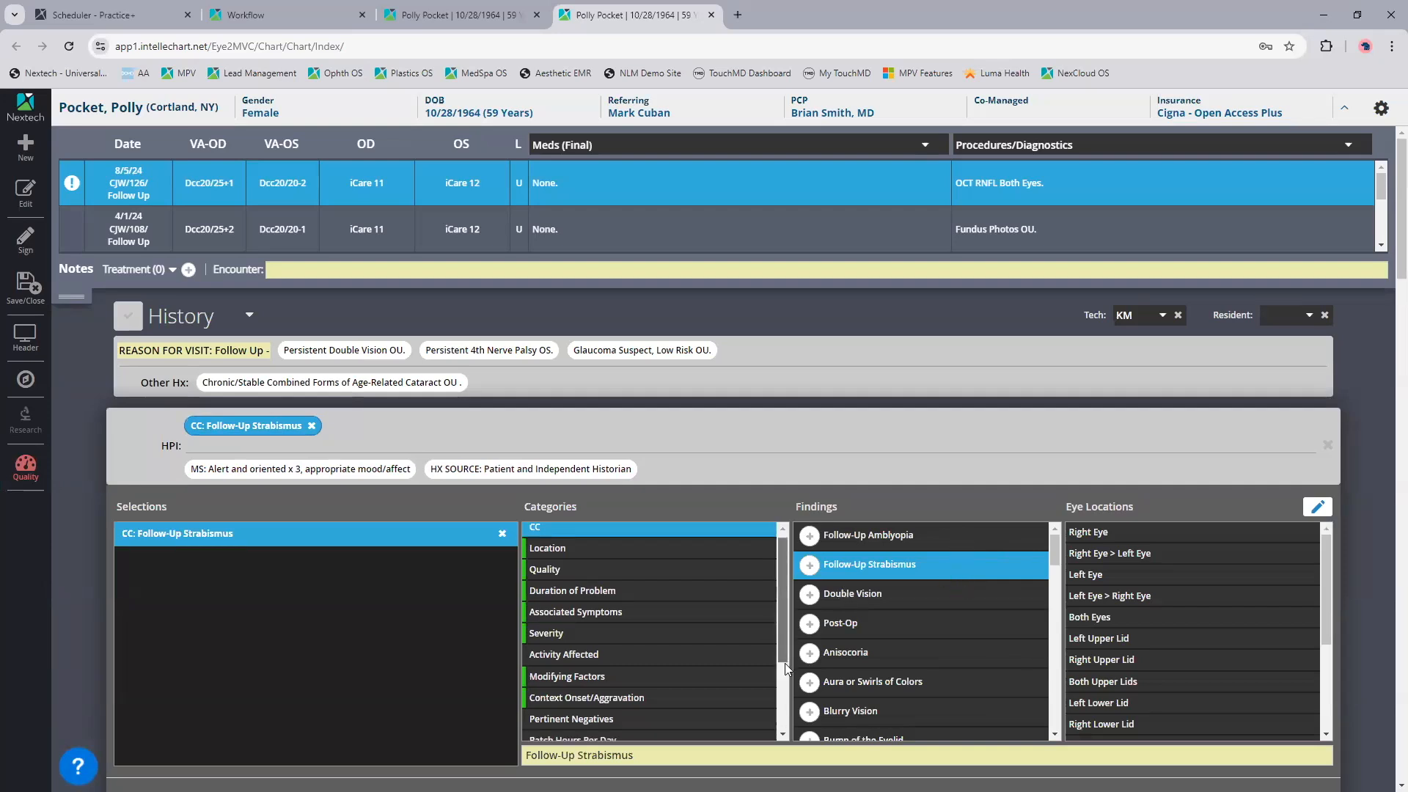
pyautogui.scroll(-3, 785, 663)
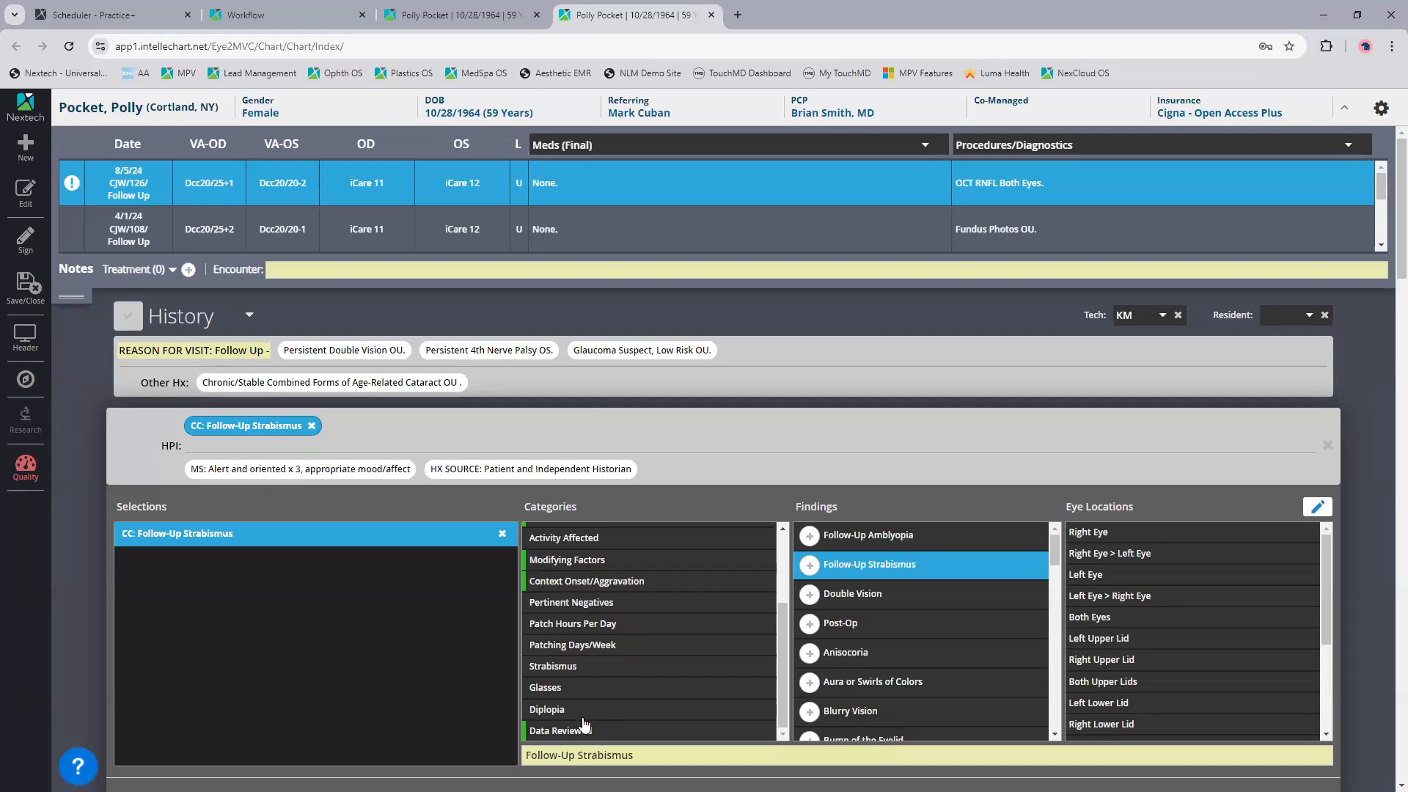
pyautogui.click(1373, 615)
pyautogui.scroll(-3, 511, 655)
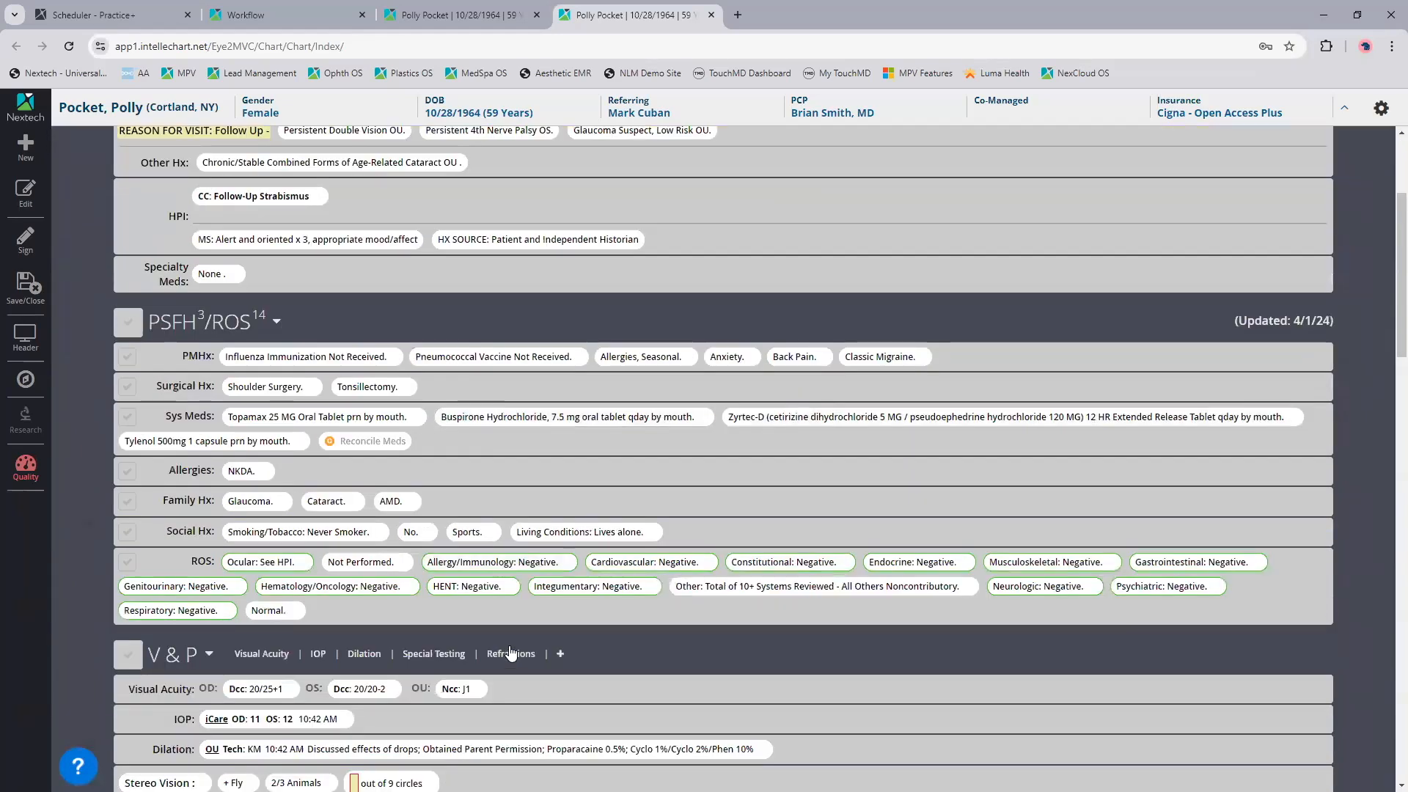
# Step: Update the Stereo Vision results to 3/3 Animals and 6 out of 9 circles, and close the test entry
pyautogui.scroll(-5, 511, 654)
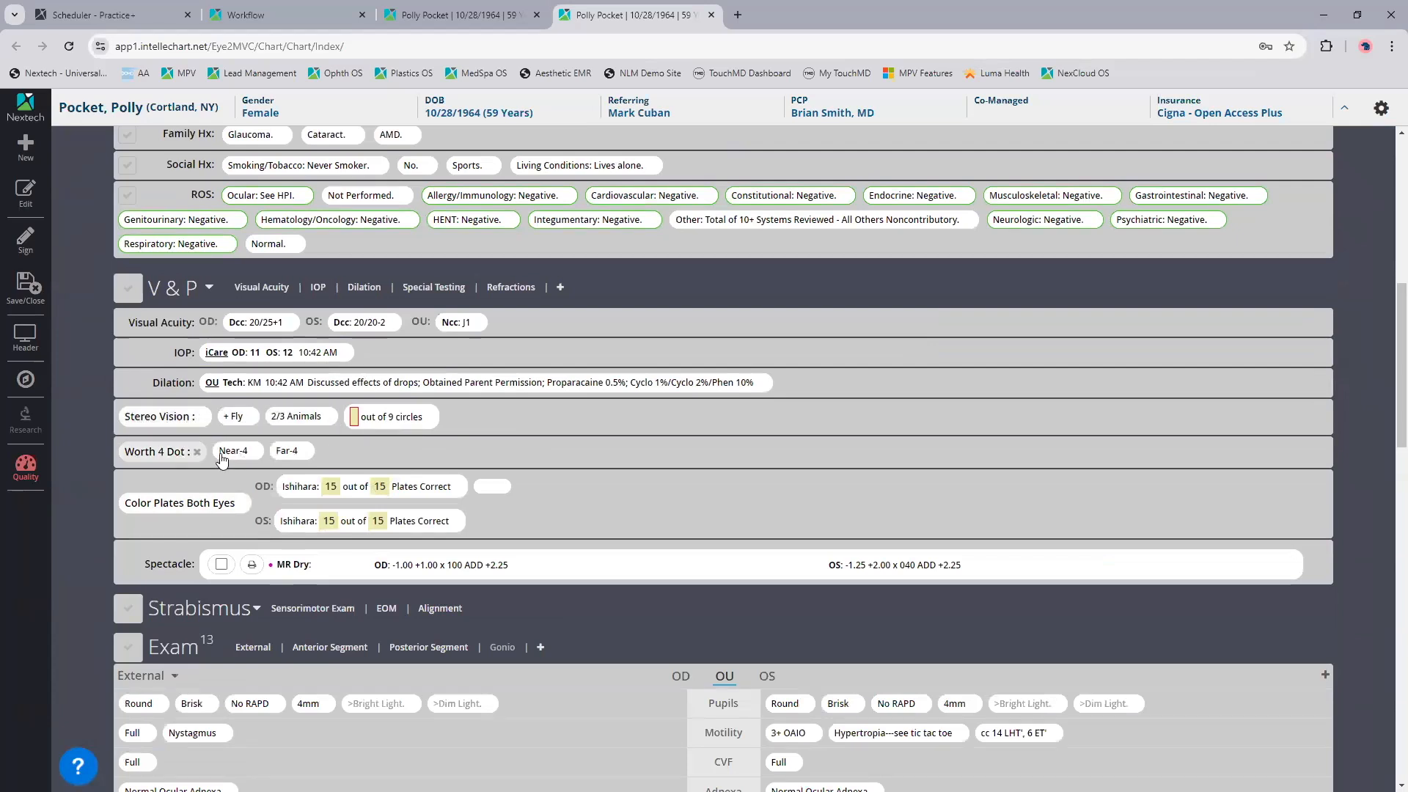
pyautogui.click(291, 418)
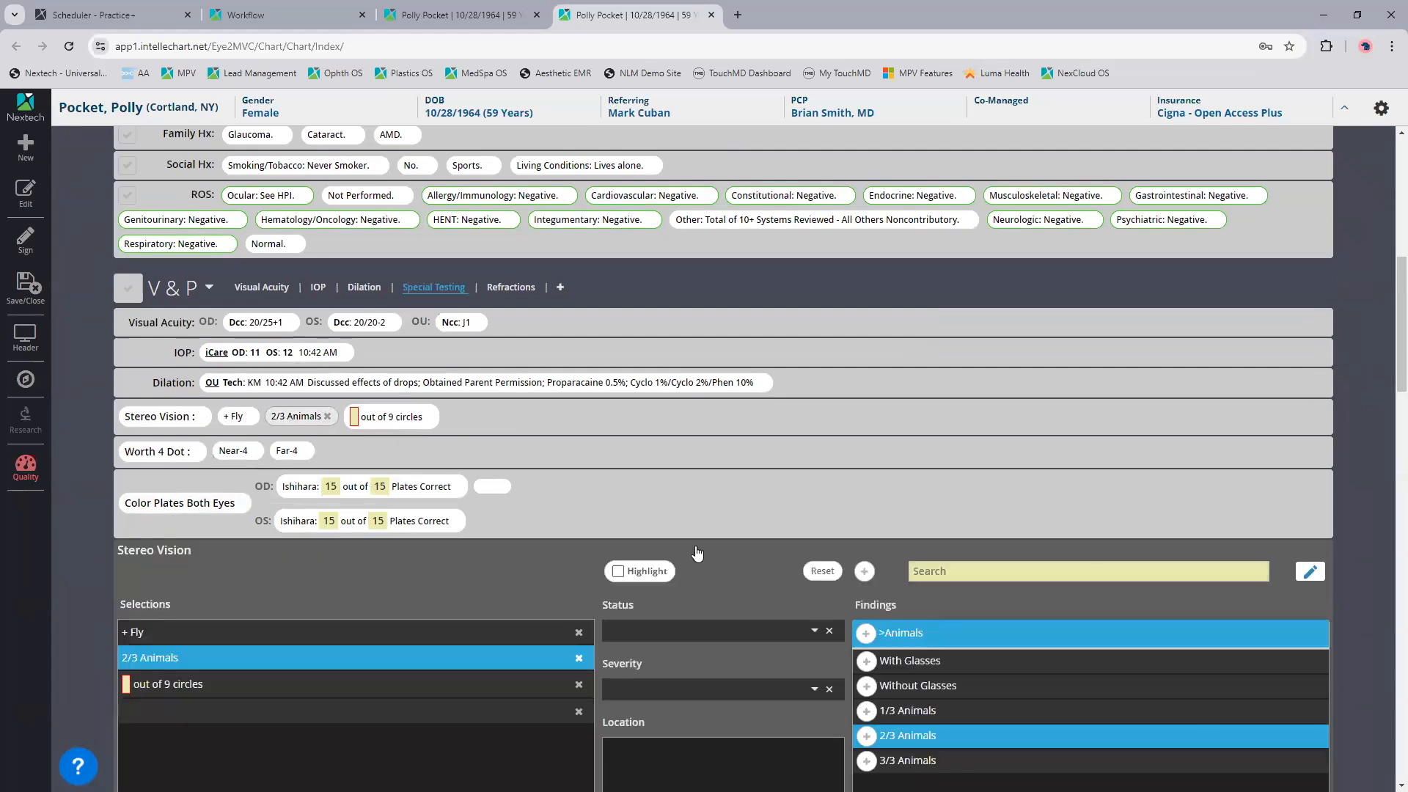
pyautogui.click(917, 658)
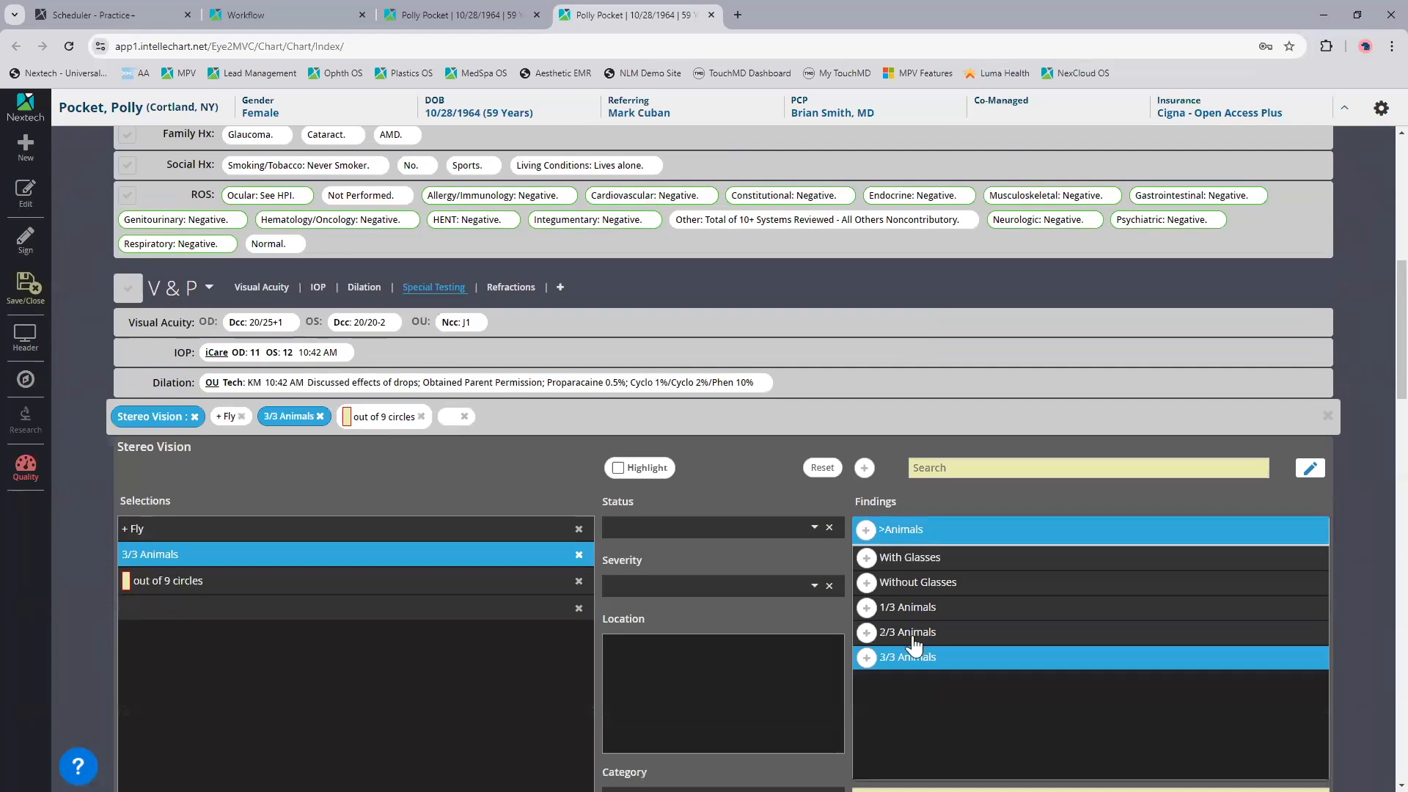
pyautogui.click(347, 417)
pyautogui.write('6')
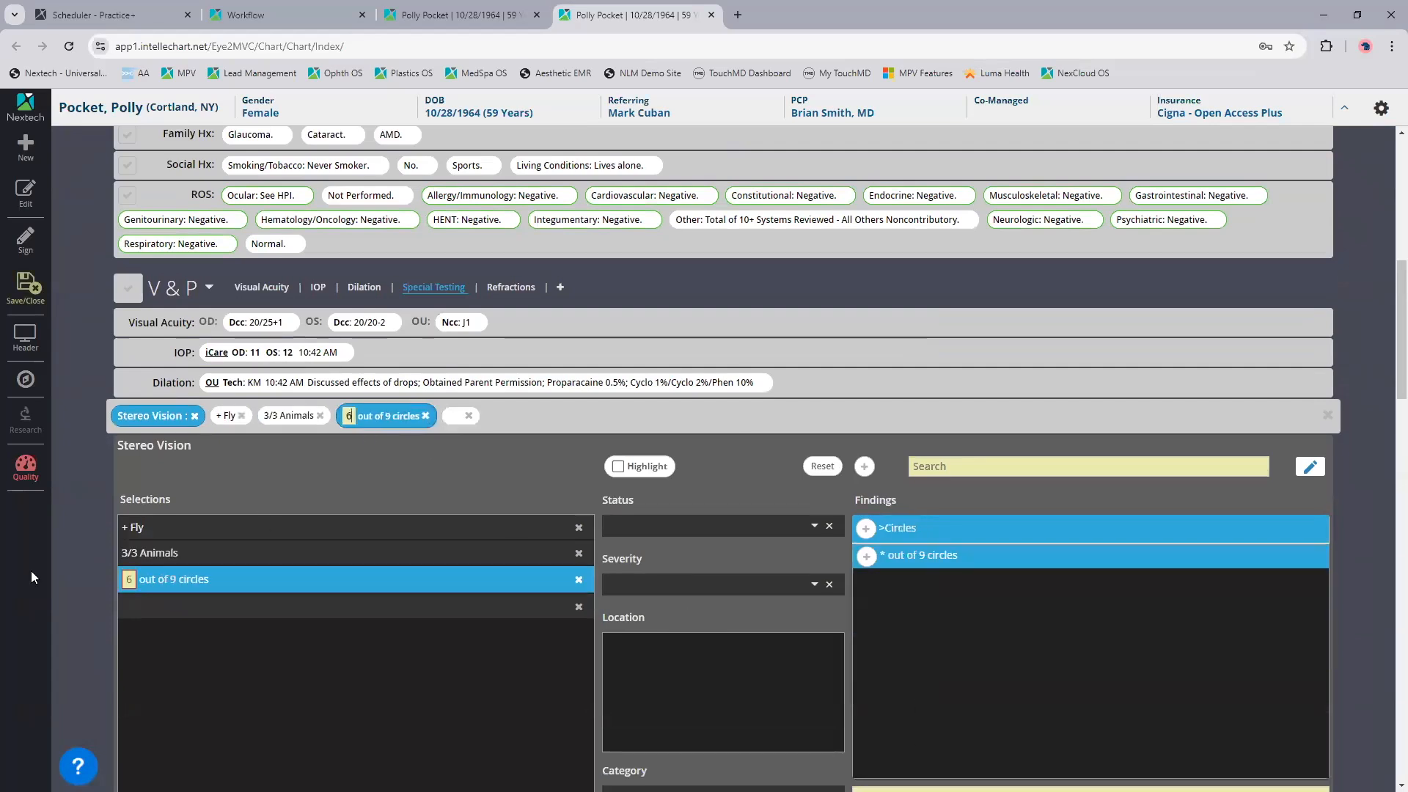
pyautogui.click(85, 520)
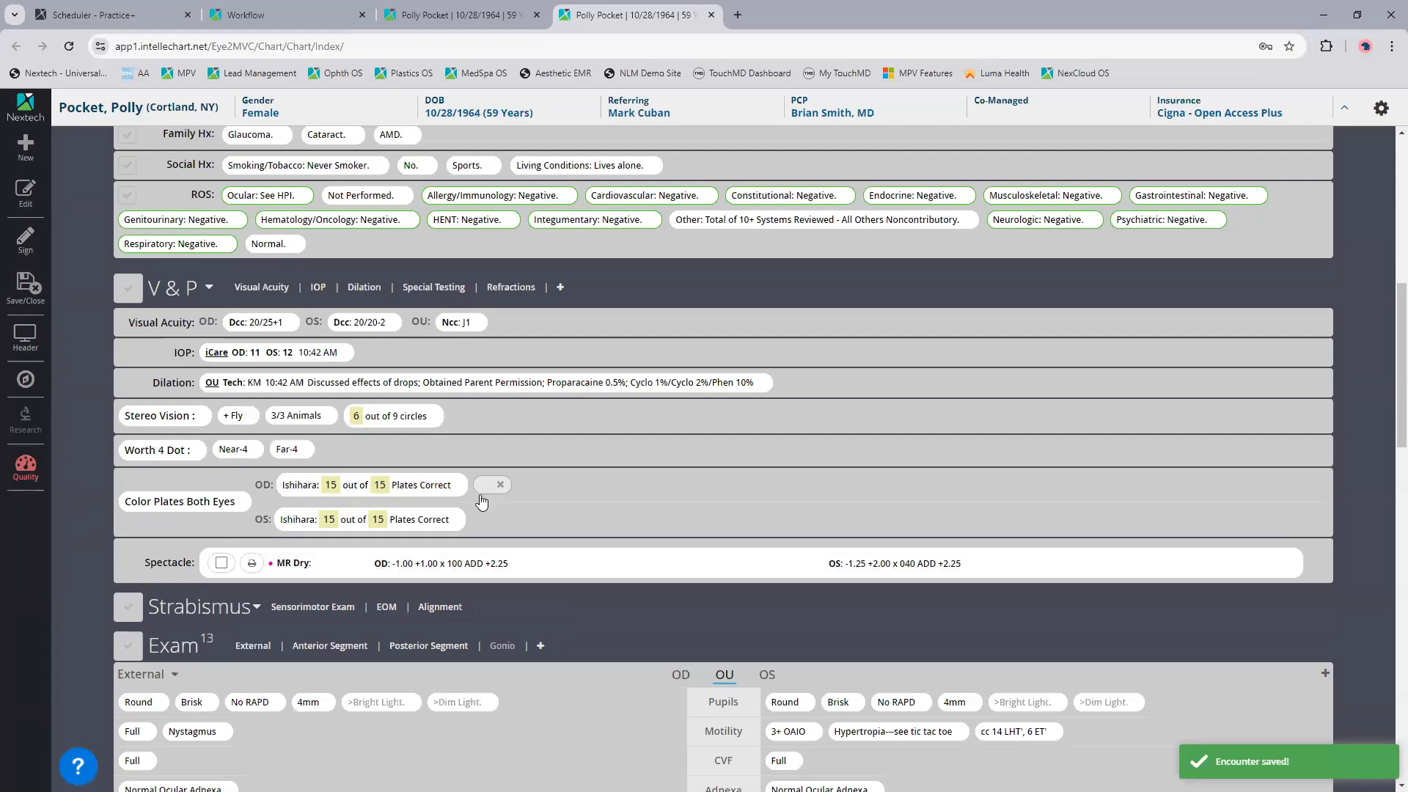
# Step: Set the MR Dry refraction for the right eye to sphere -1.25, cylinder +1.50 and axis 115
pyautogui.scroll(-2, 513, 455)
pyautogui.click(576, 412)
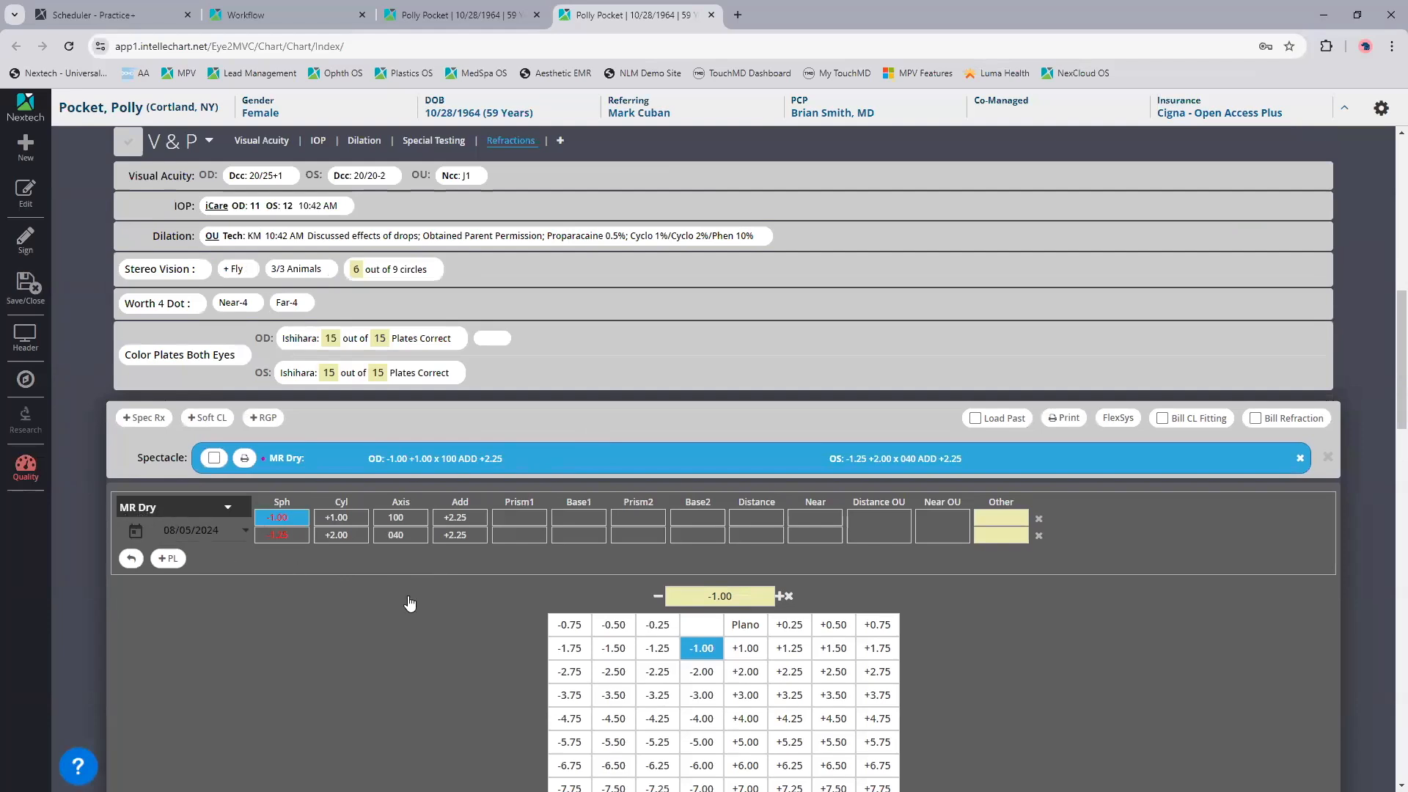
pyautogui.click(656, 650)
pyautogui.click(836, 651)
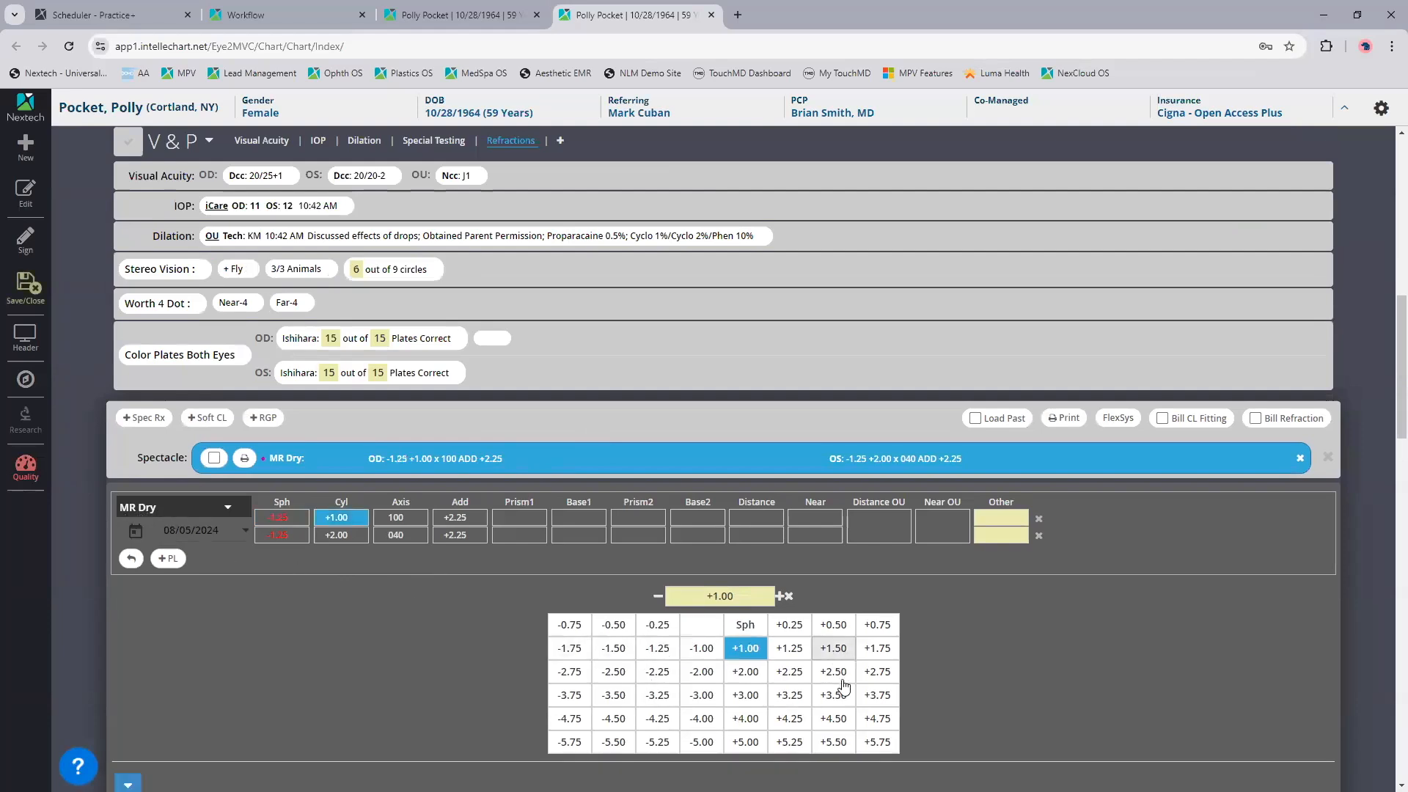
pyautogui.click(745, 744)
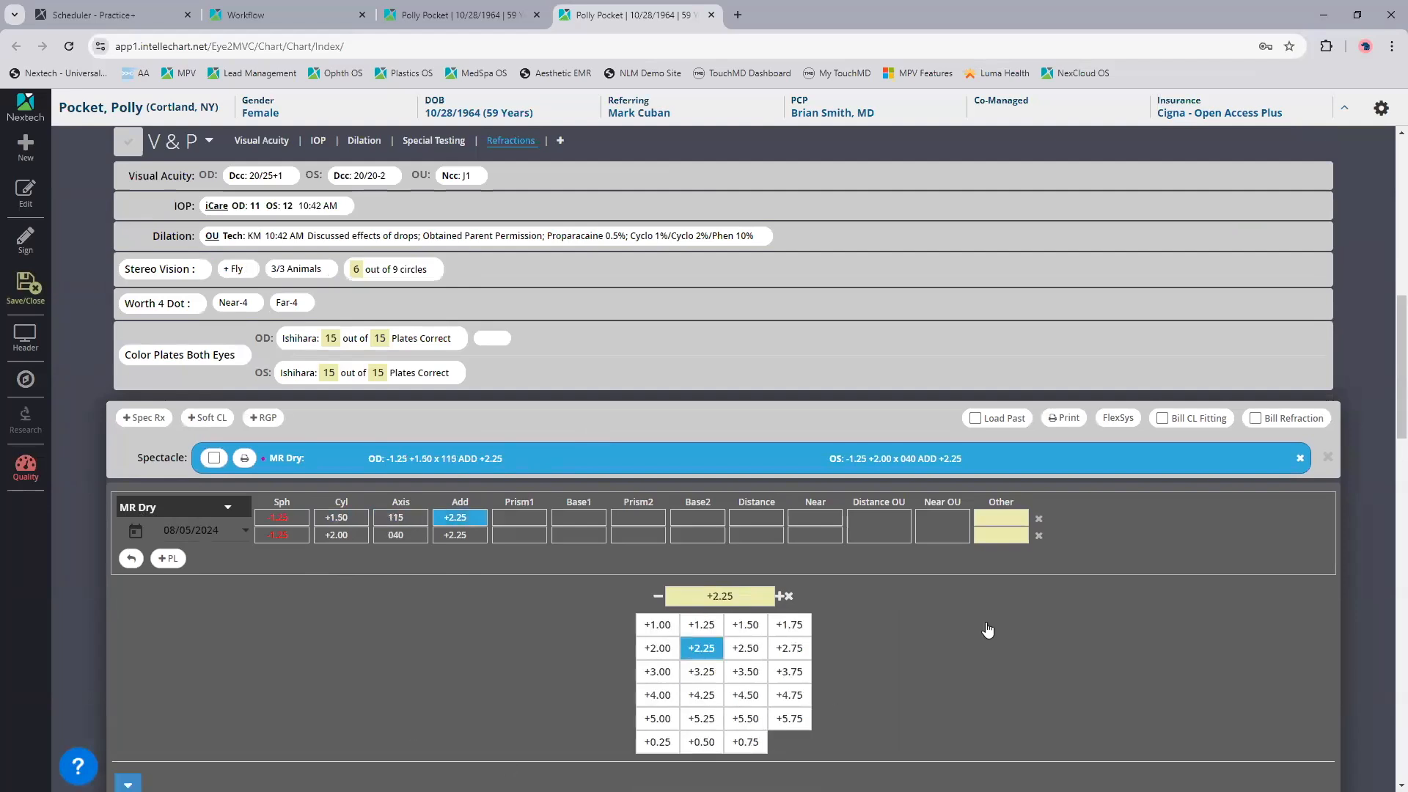
# Step: Load the past refractions and filter them to Final Rx only
pyautogui.click(991, 427)
pyautogui.scroll(-1, 660, 665)
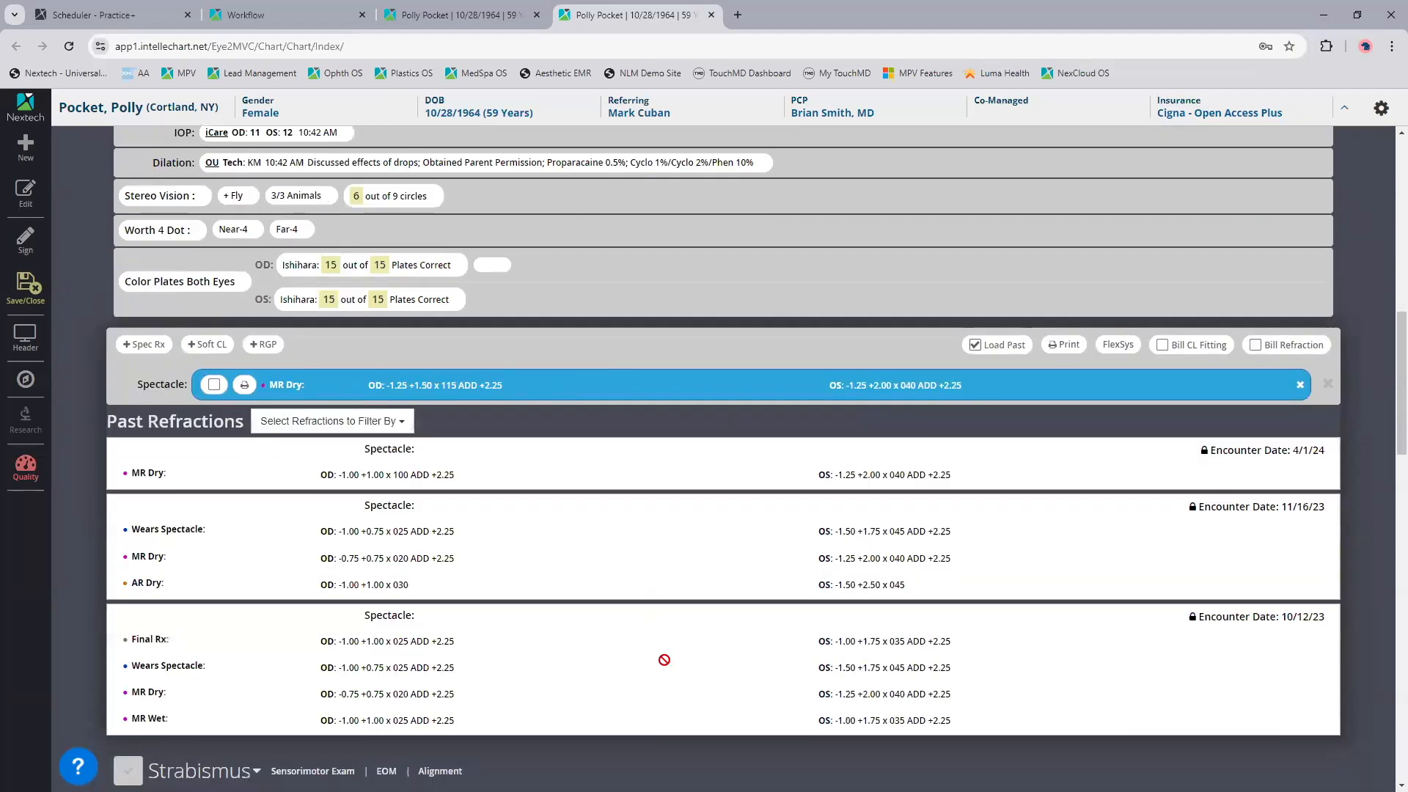
pyautogui.click(343, 424)
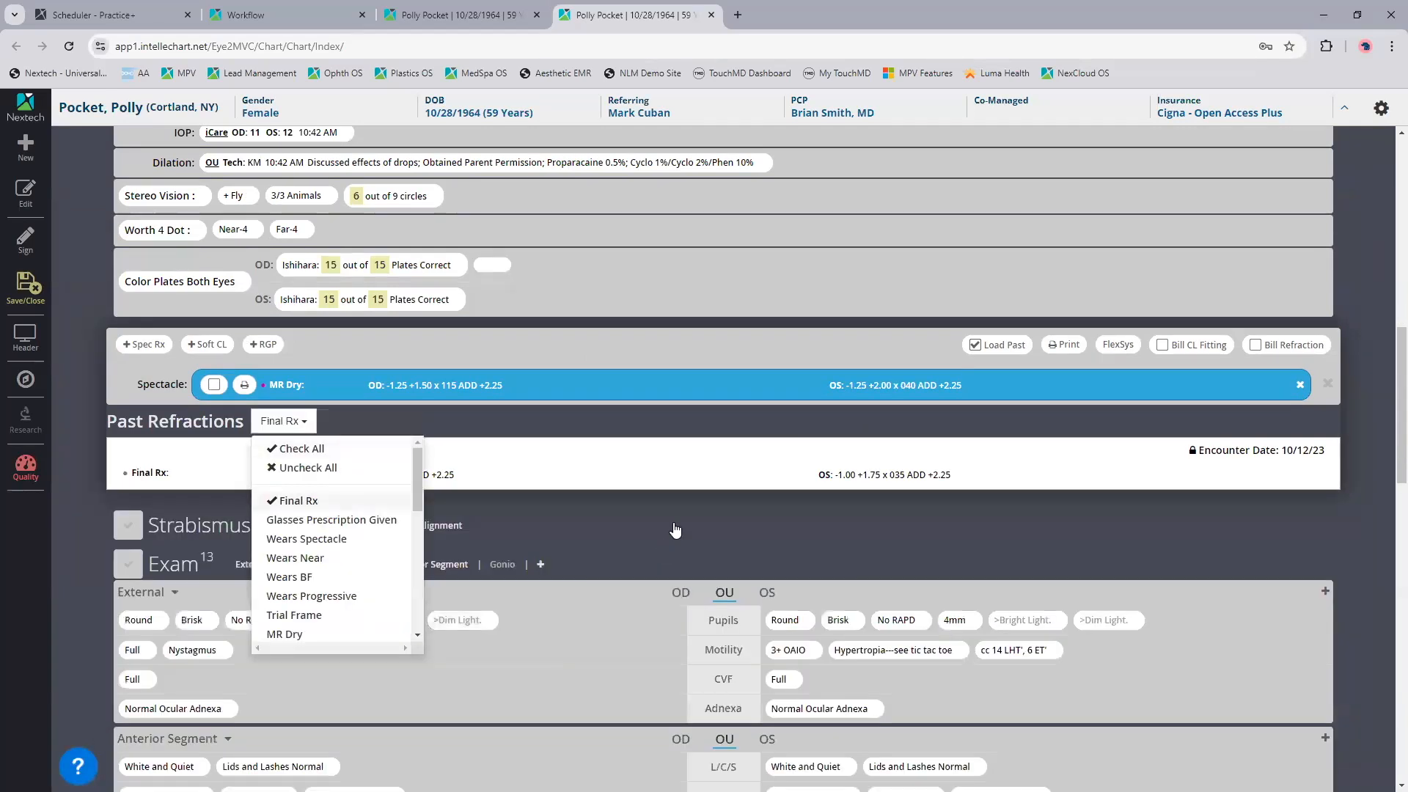
pyautogui.click(671, 531)
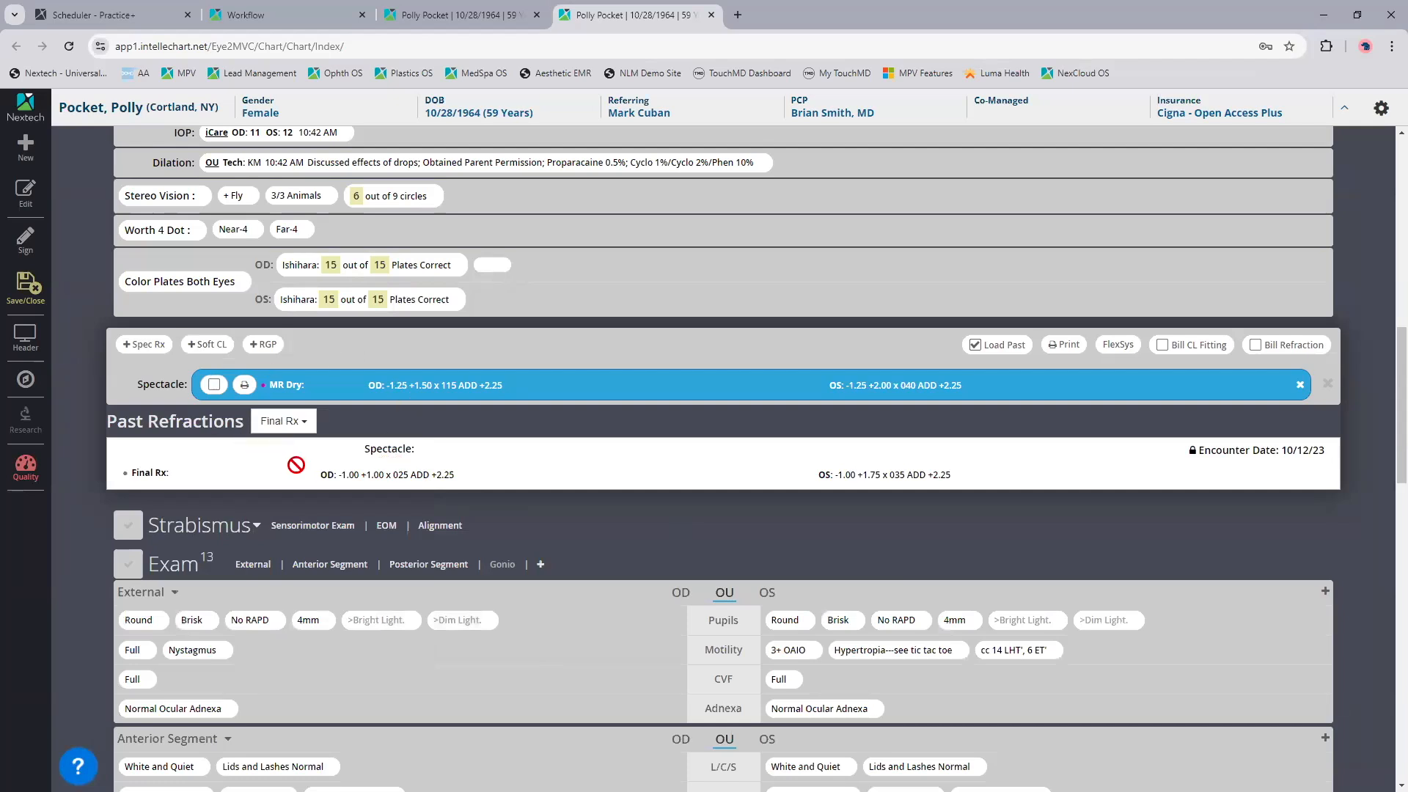
# Step: Add a spectacle prescription with the current MR Dry values copied in, and set its type to Final Rx
pyautogui.click(140, 344)
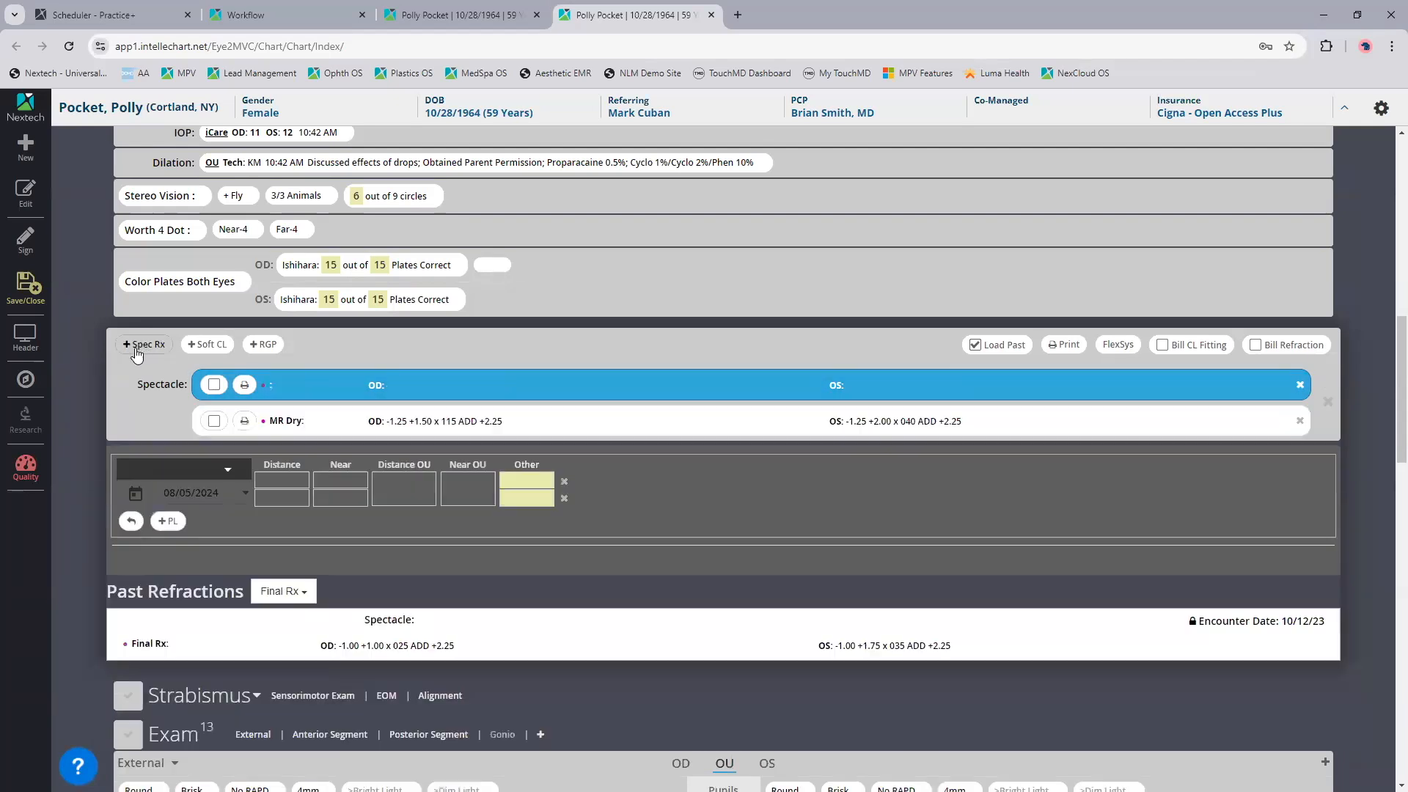
pyautogui.click(226, 469)
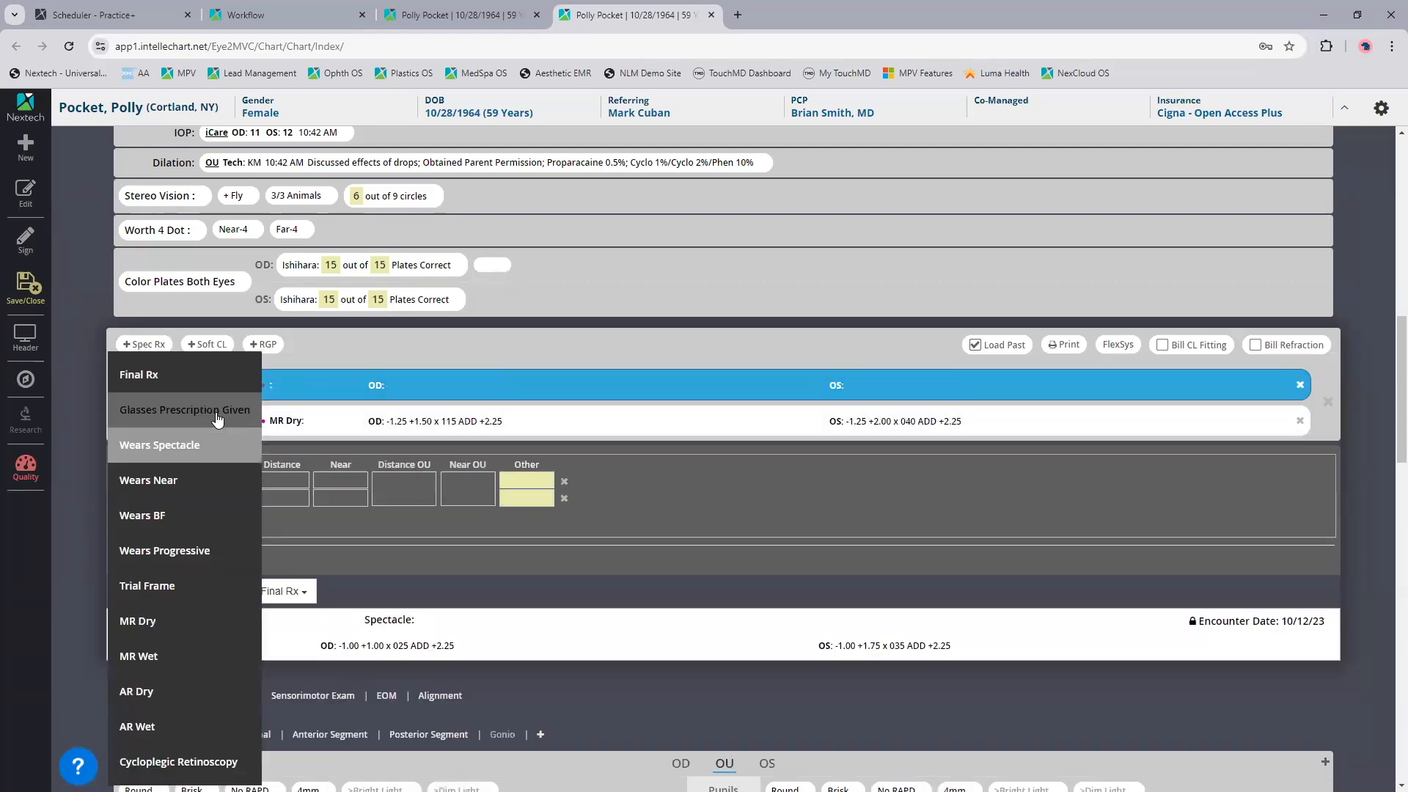
pyautogui.press('Return')
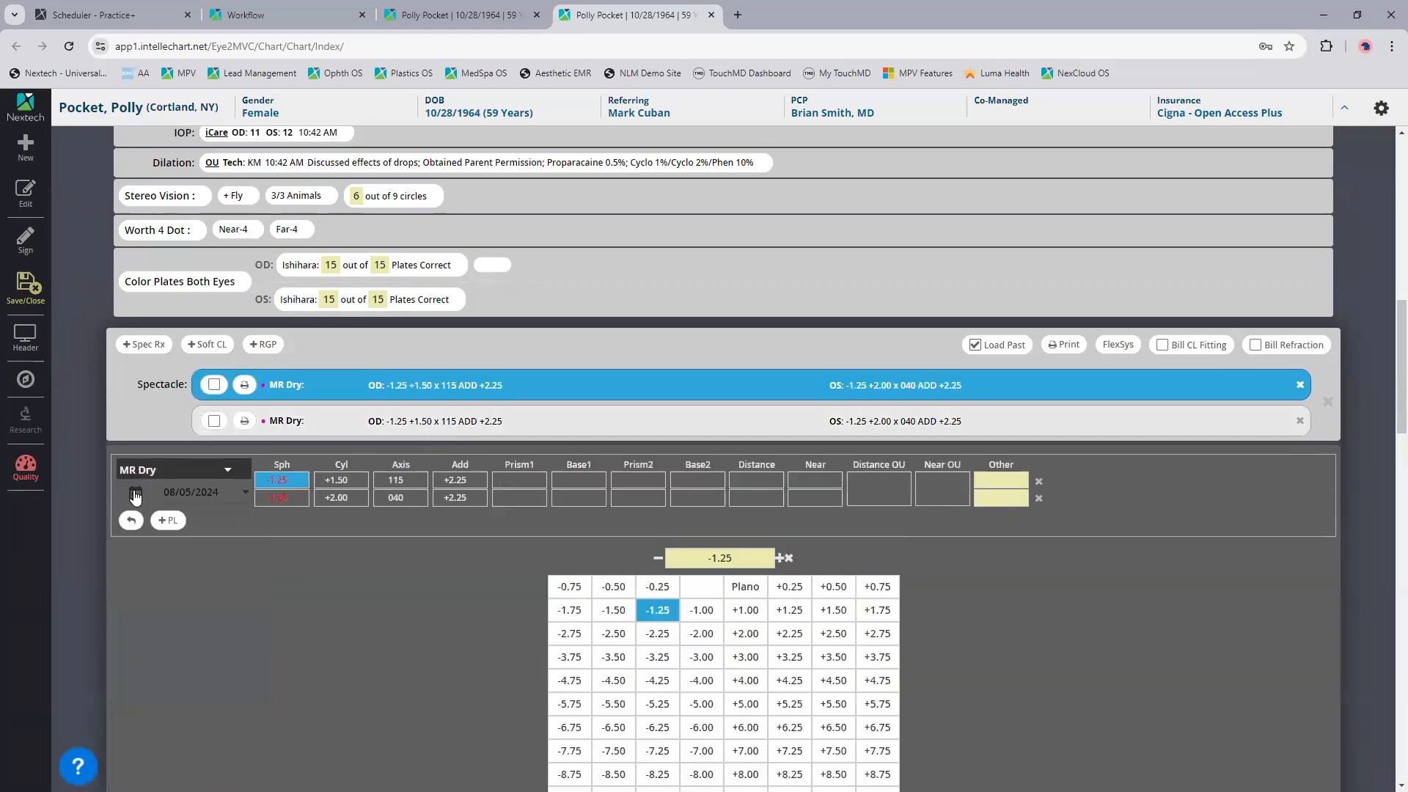
pyautogui.click(157, 471)
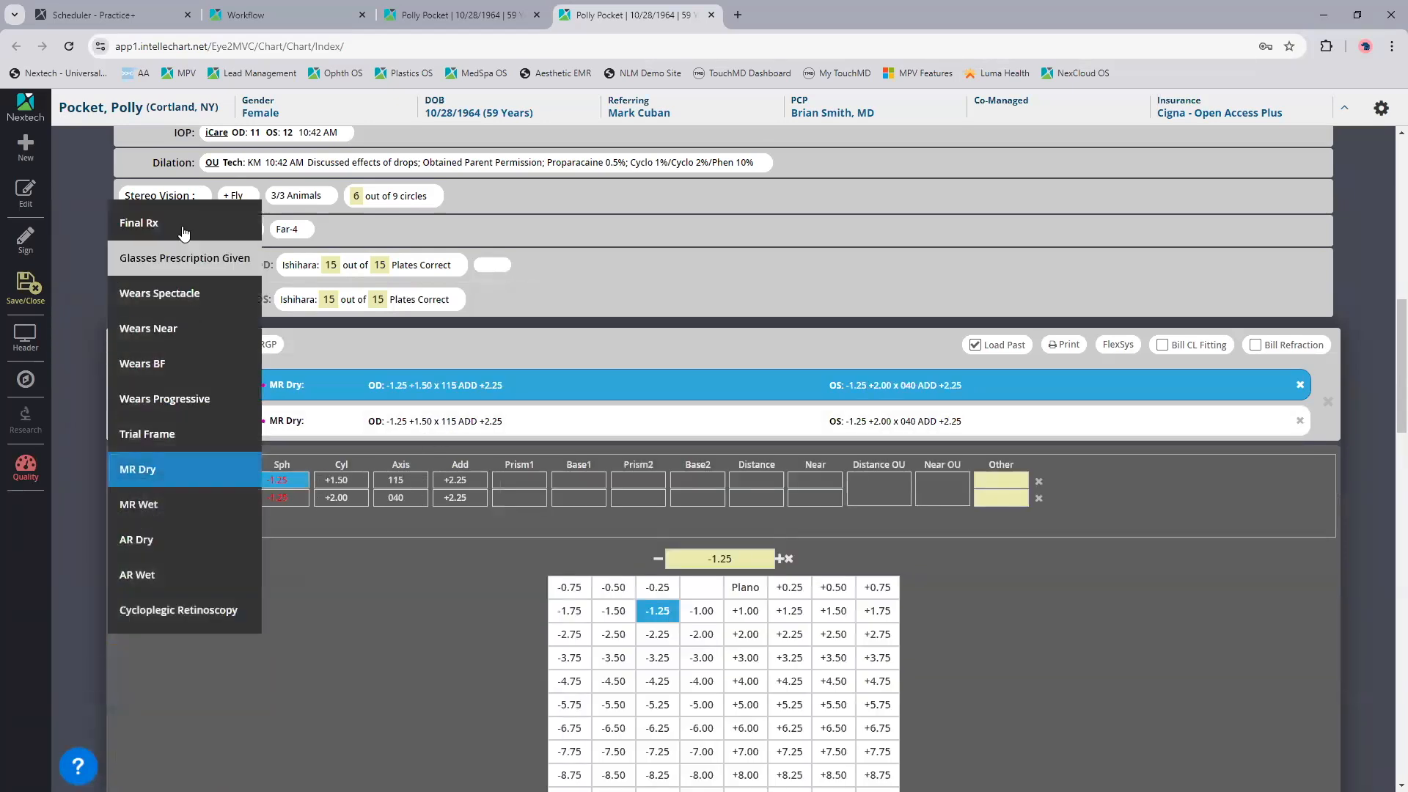
pyautogui.click(139, 222)
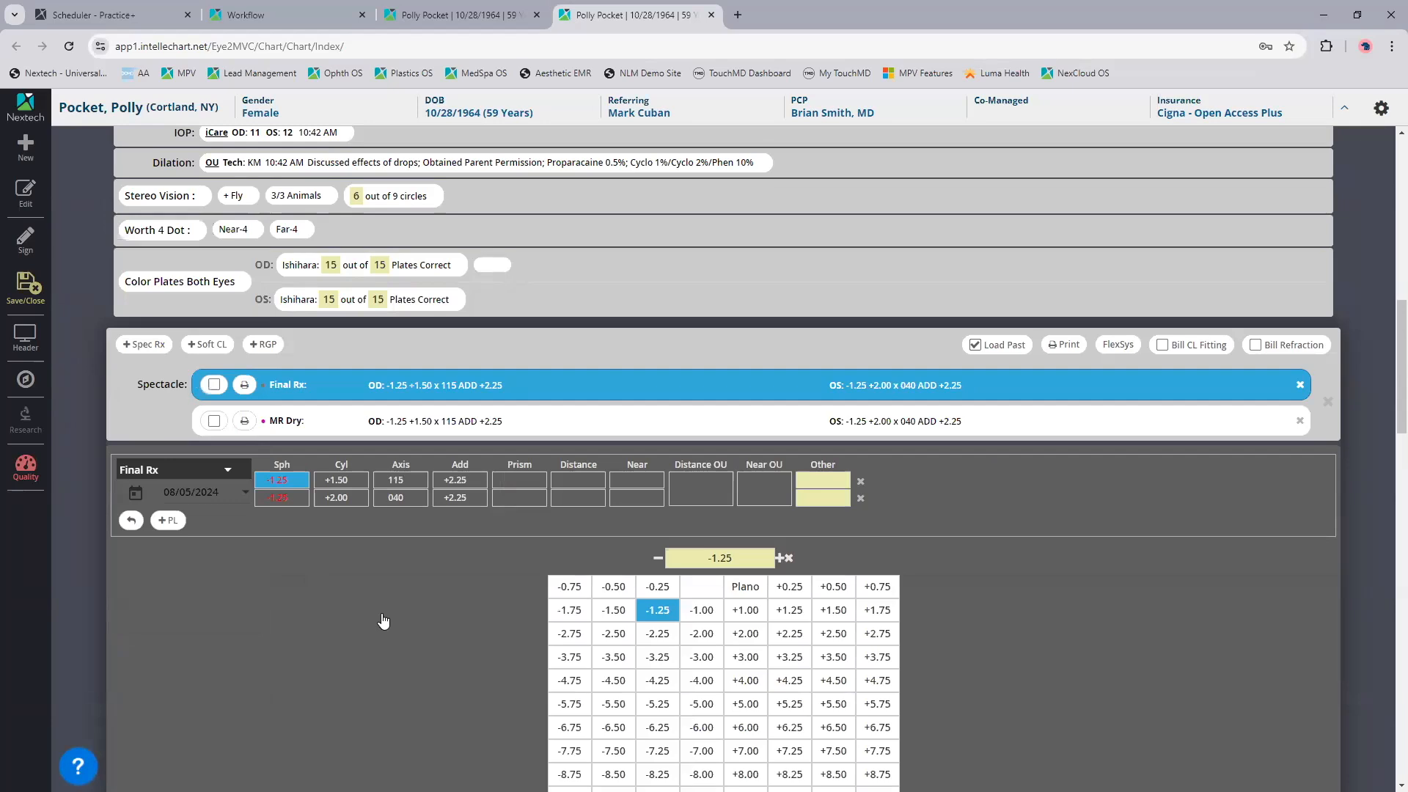
pyautogui.click(1362, 495)
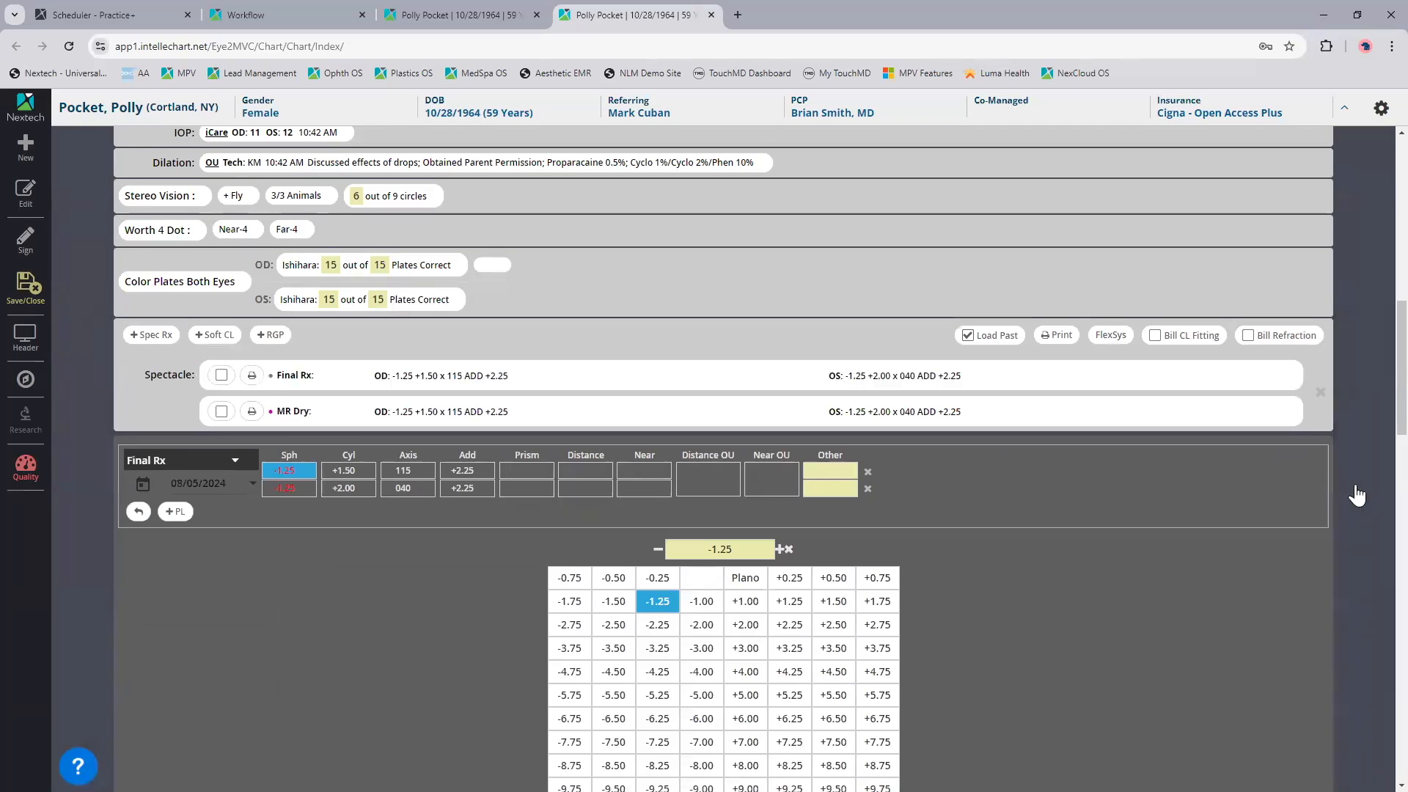
# Step: Open the left eye's 3+ OAIO motility finding in the External exam, and close the editor
pyautogui.scroll(-3, 664, 575)
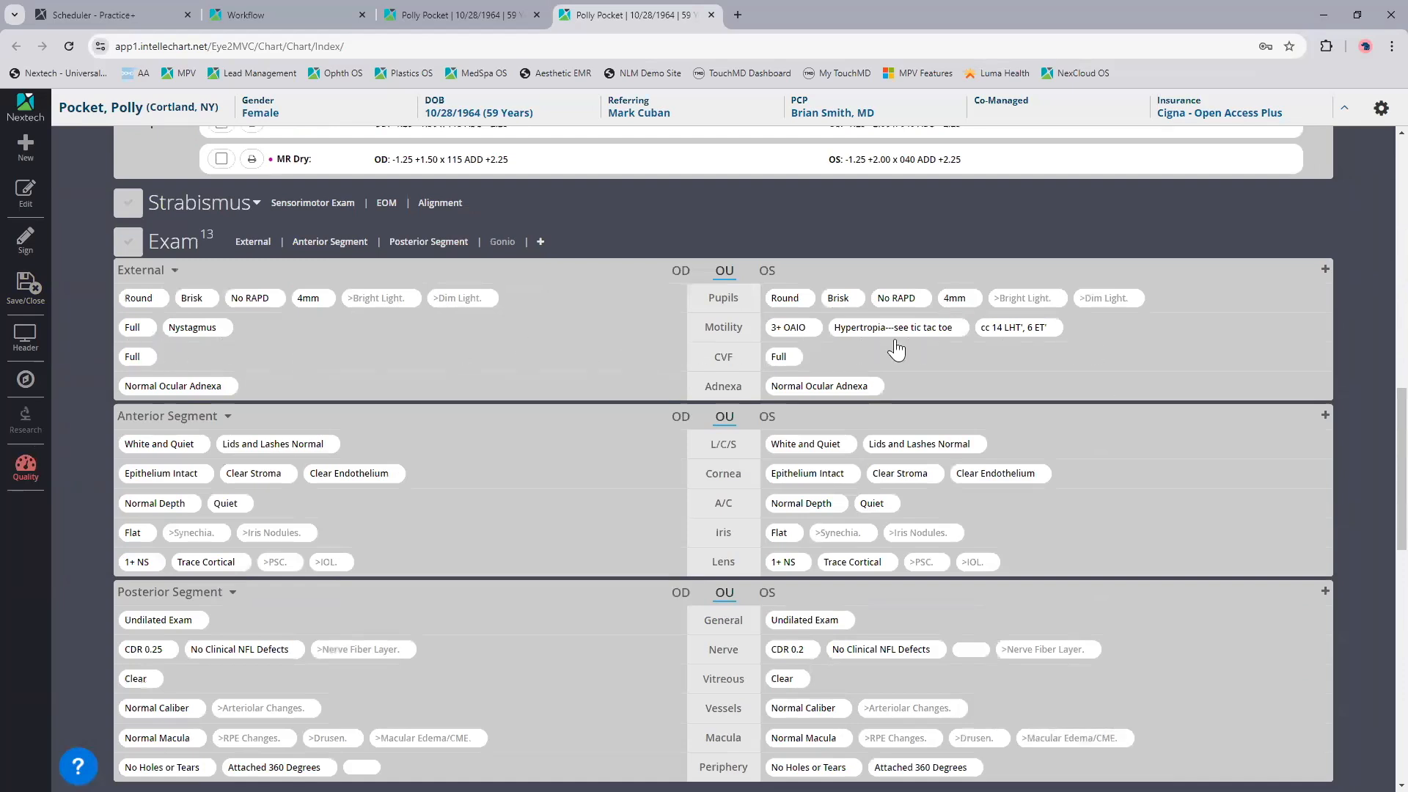
pyautogui.click(788, 328)
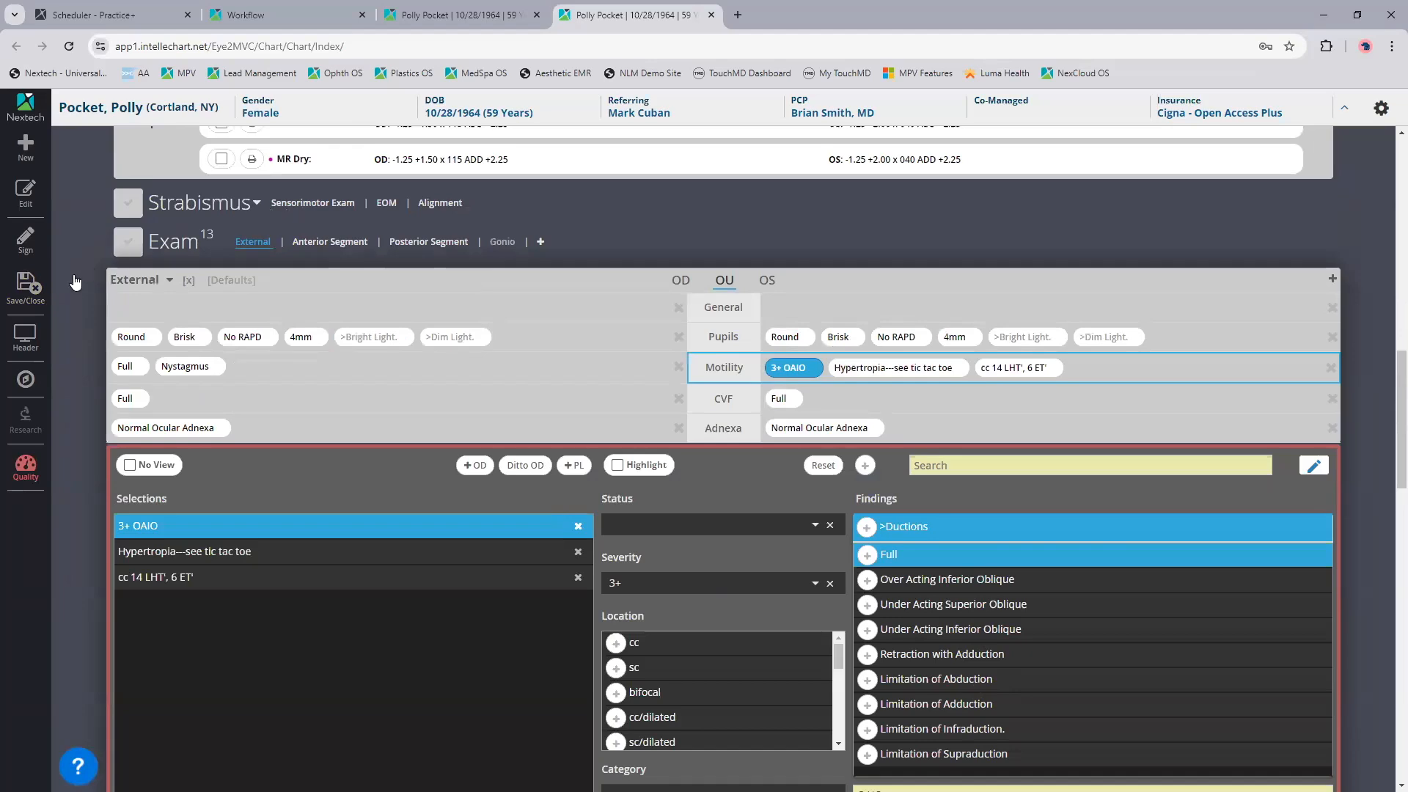
pyautogui.click(188, 280)
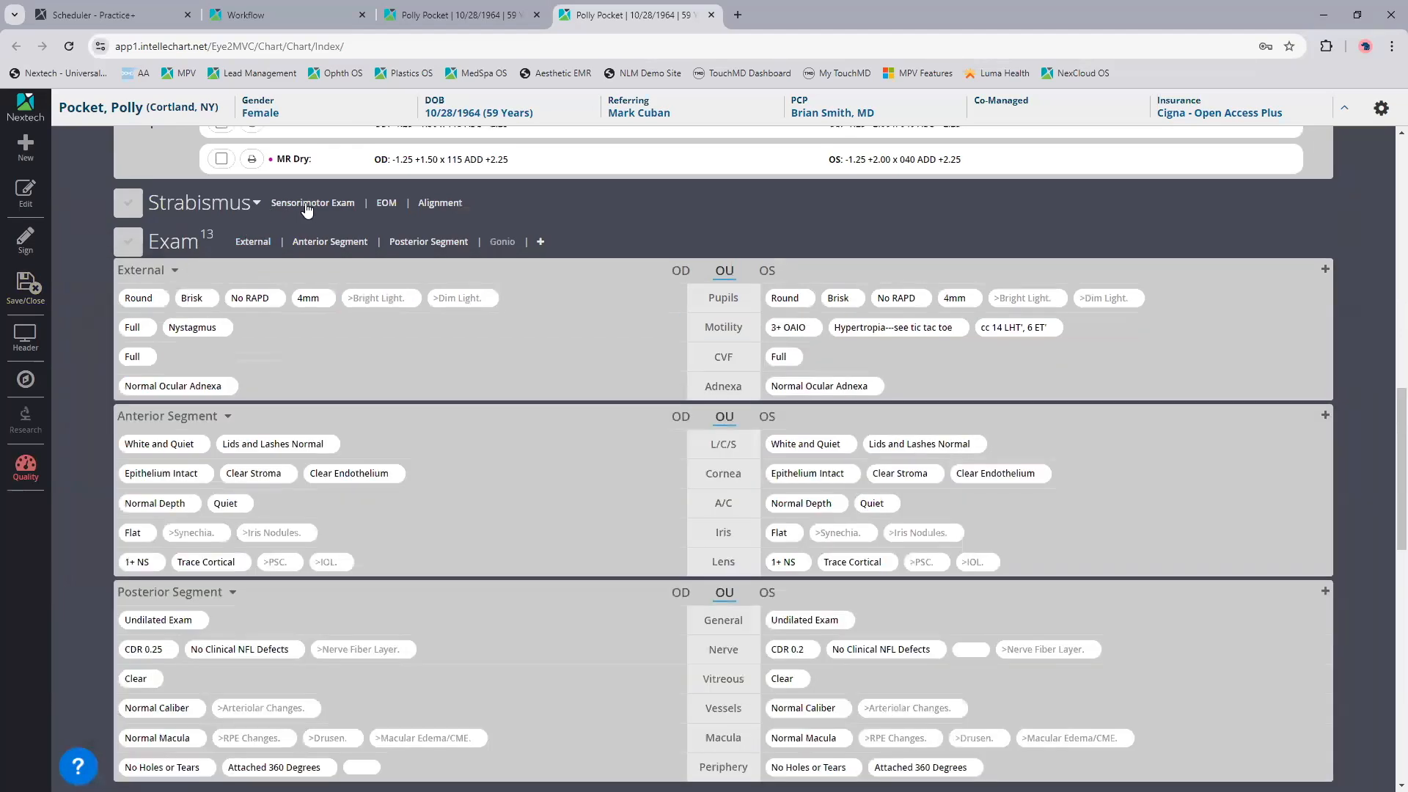
# Step: Pull the Sensorimotor Exam forward and set the grid's center cell to 18 LHT and 6 ET
pyautogui.click(307, 209)
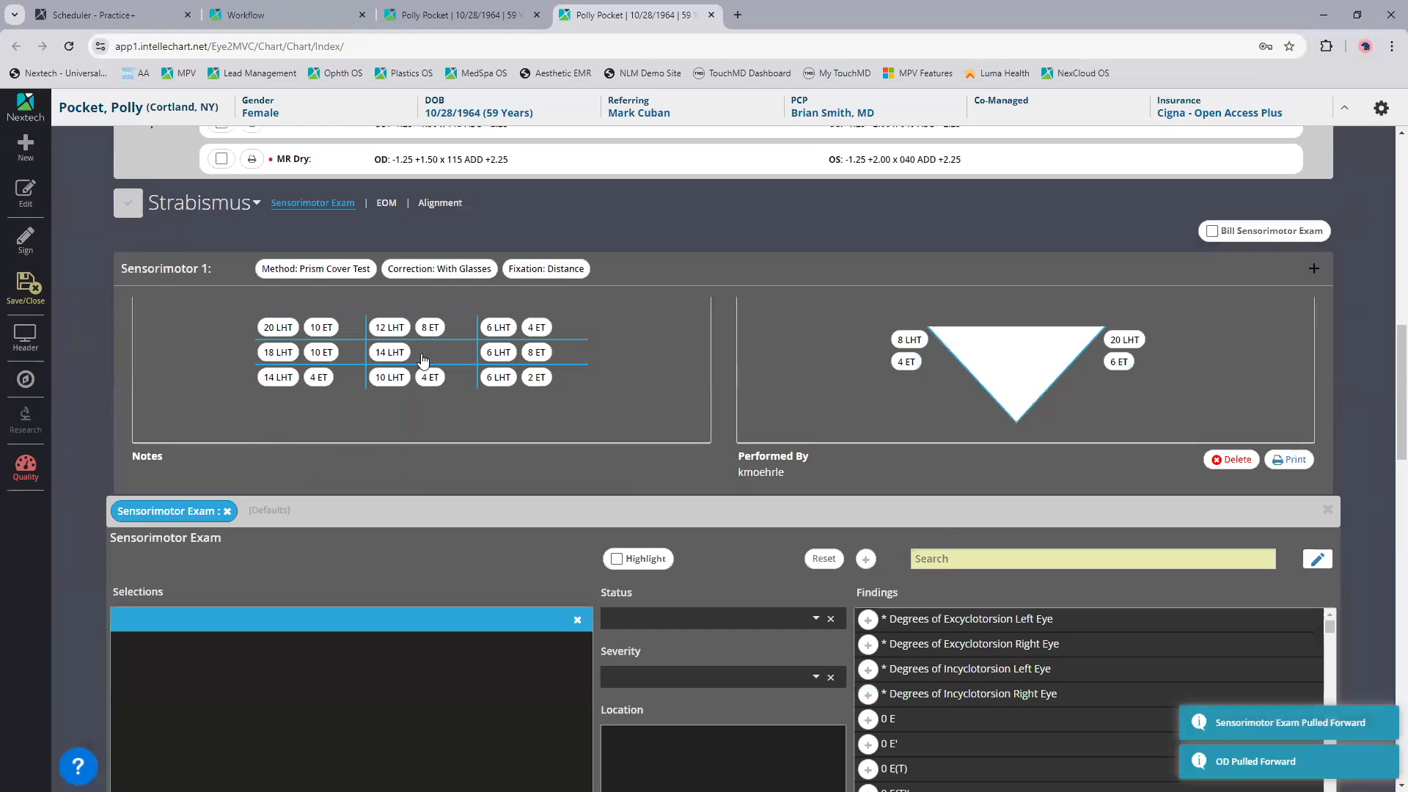
pyautogui.click(428, 359)
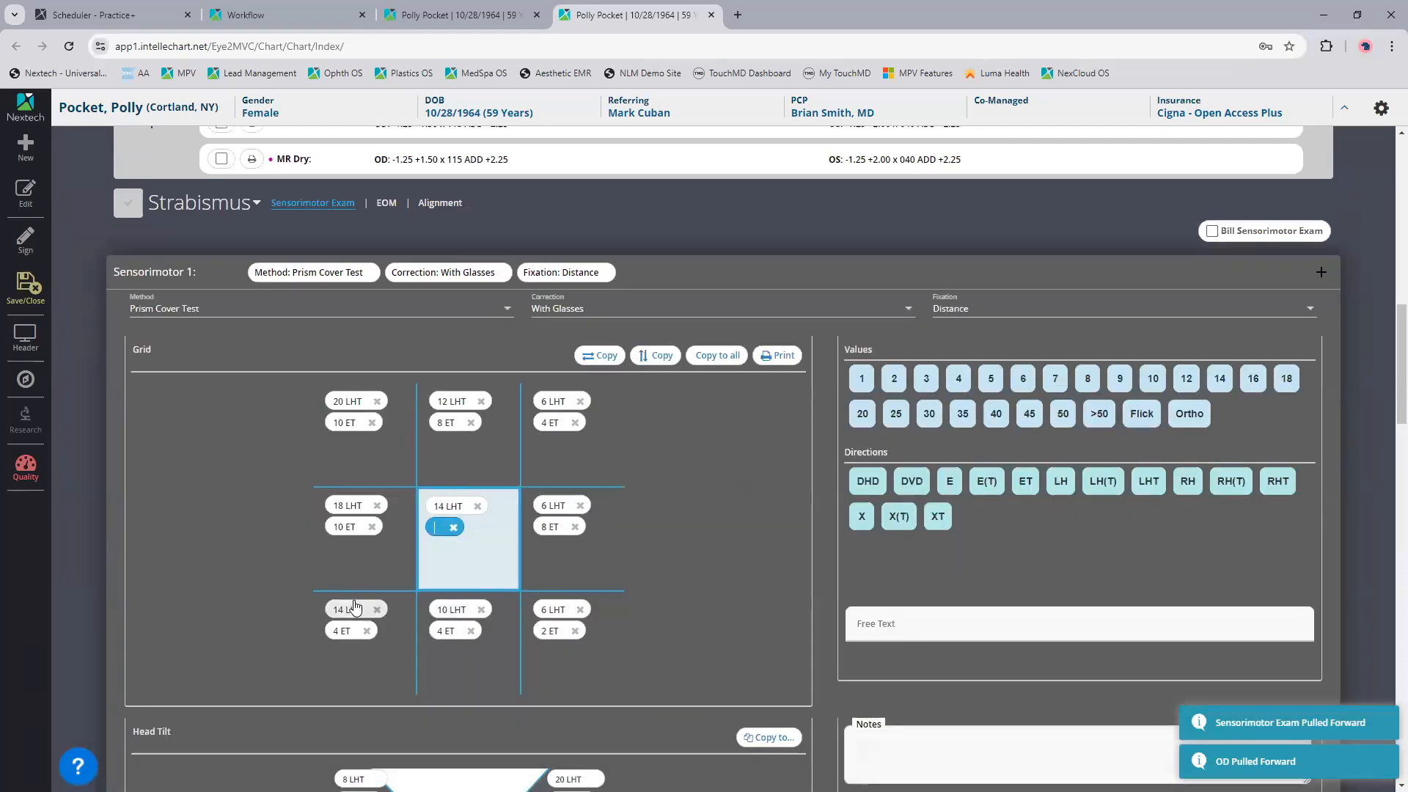
pyautogui.click(460, 507)
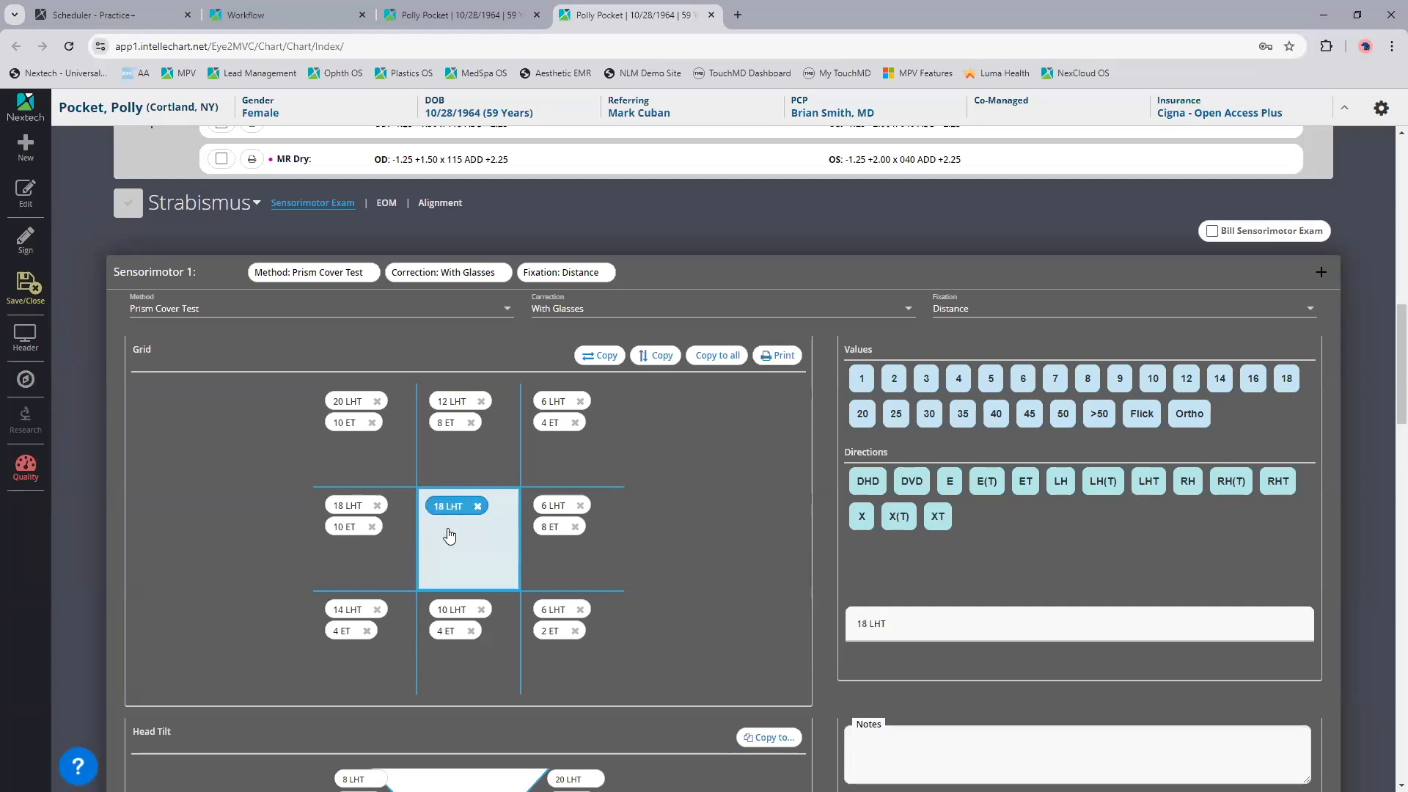
pyautogui.click(449, 539)
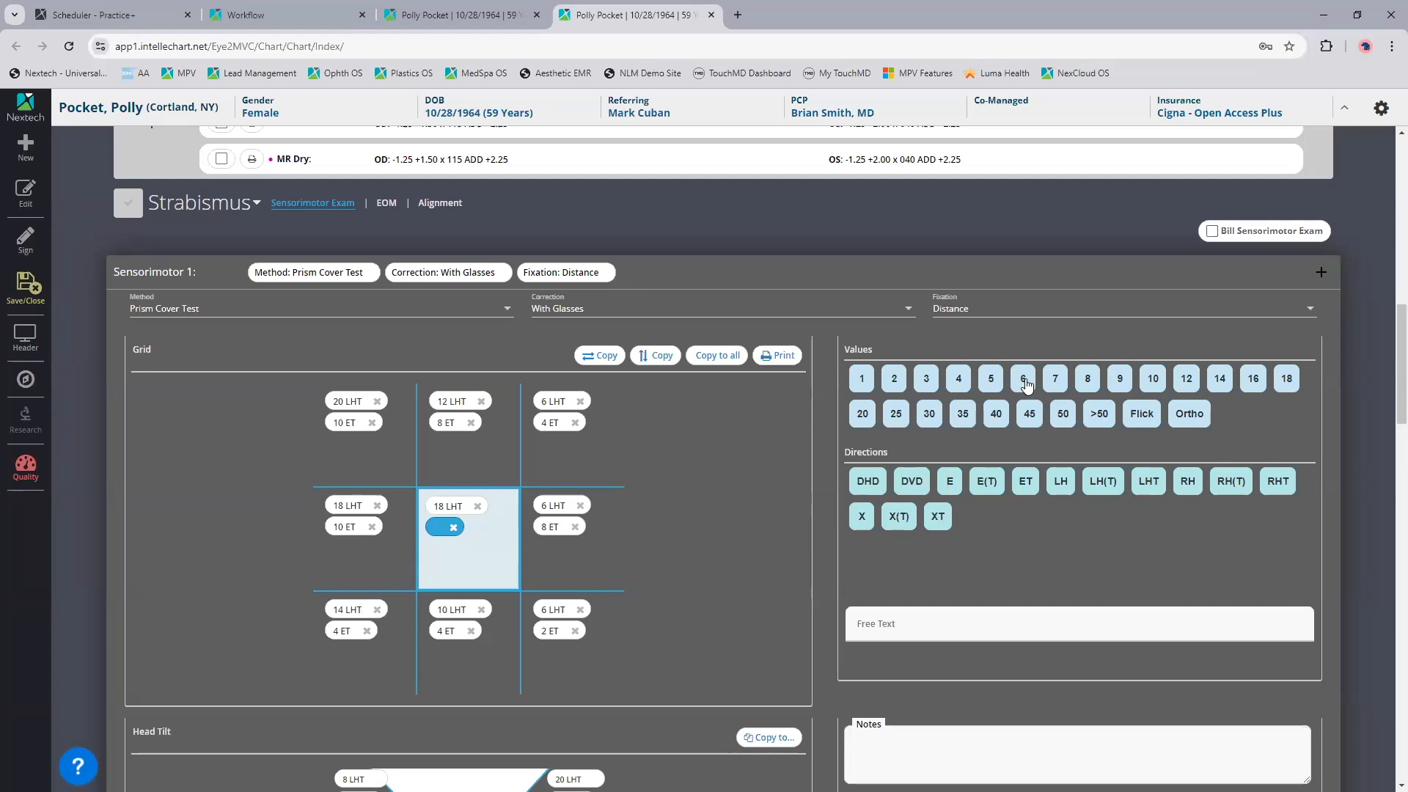
pyautogui.click(1024, 379)
pyautogui.click(1025, 481)
pyautogui.scroll(-1, 799, 579)
pyautogui.moveTo(876, 550); pyautogui.dragTo(851, 550)
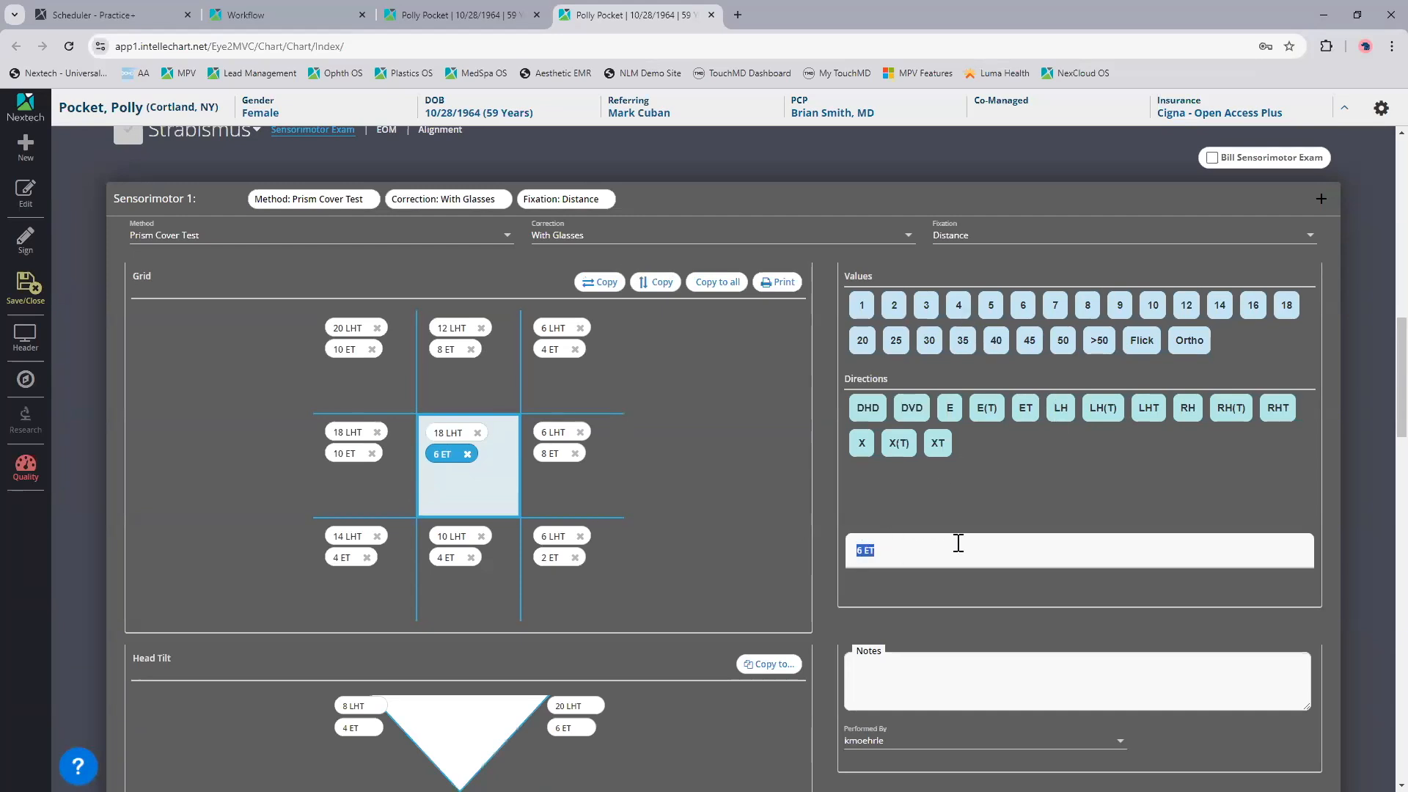
# Step: Review the head tilt measurements and the EOM ductions and versions for both eyes, and close the section
pyautogui.scroll(-2, 654, 713)
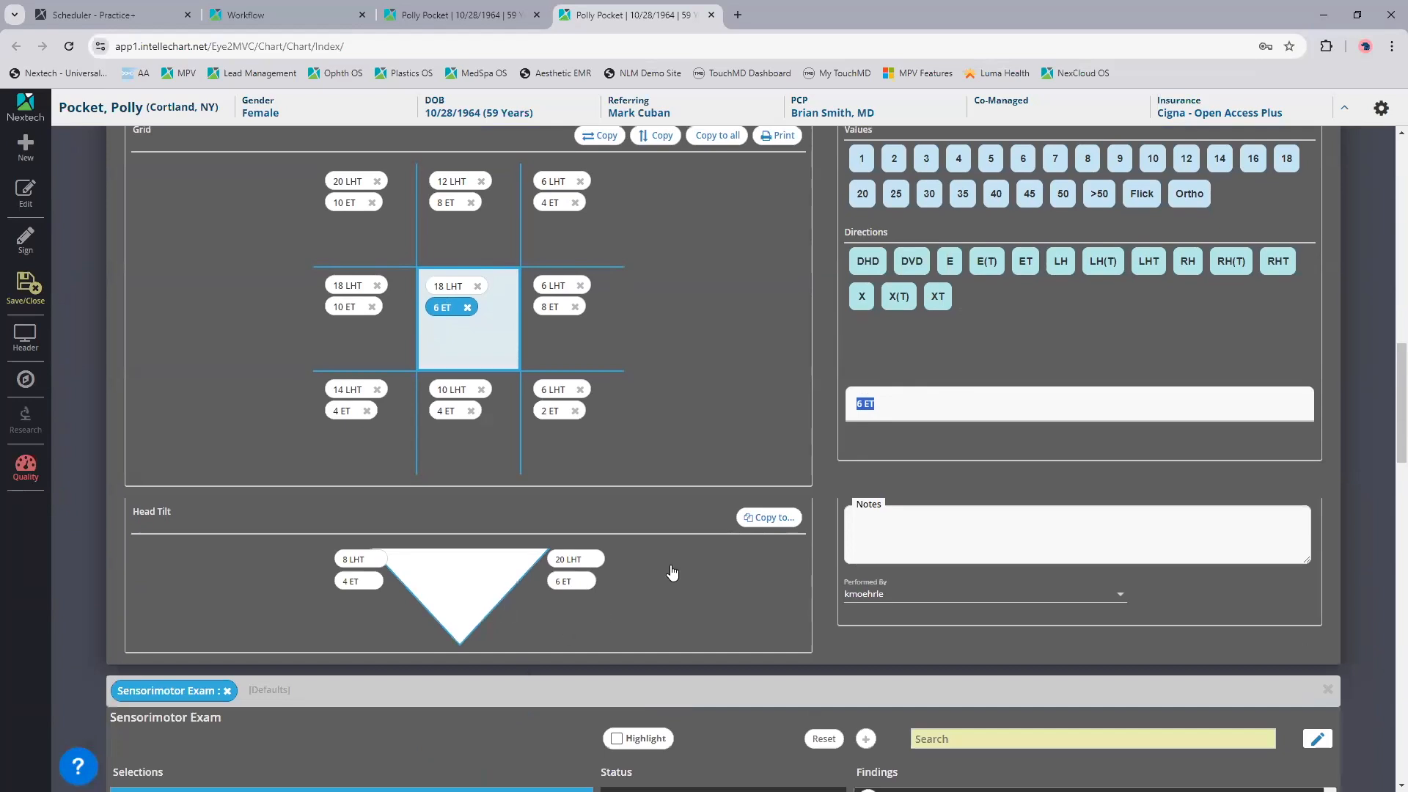
pyautogui.scroll(2, 671, 569)
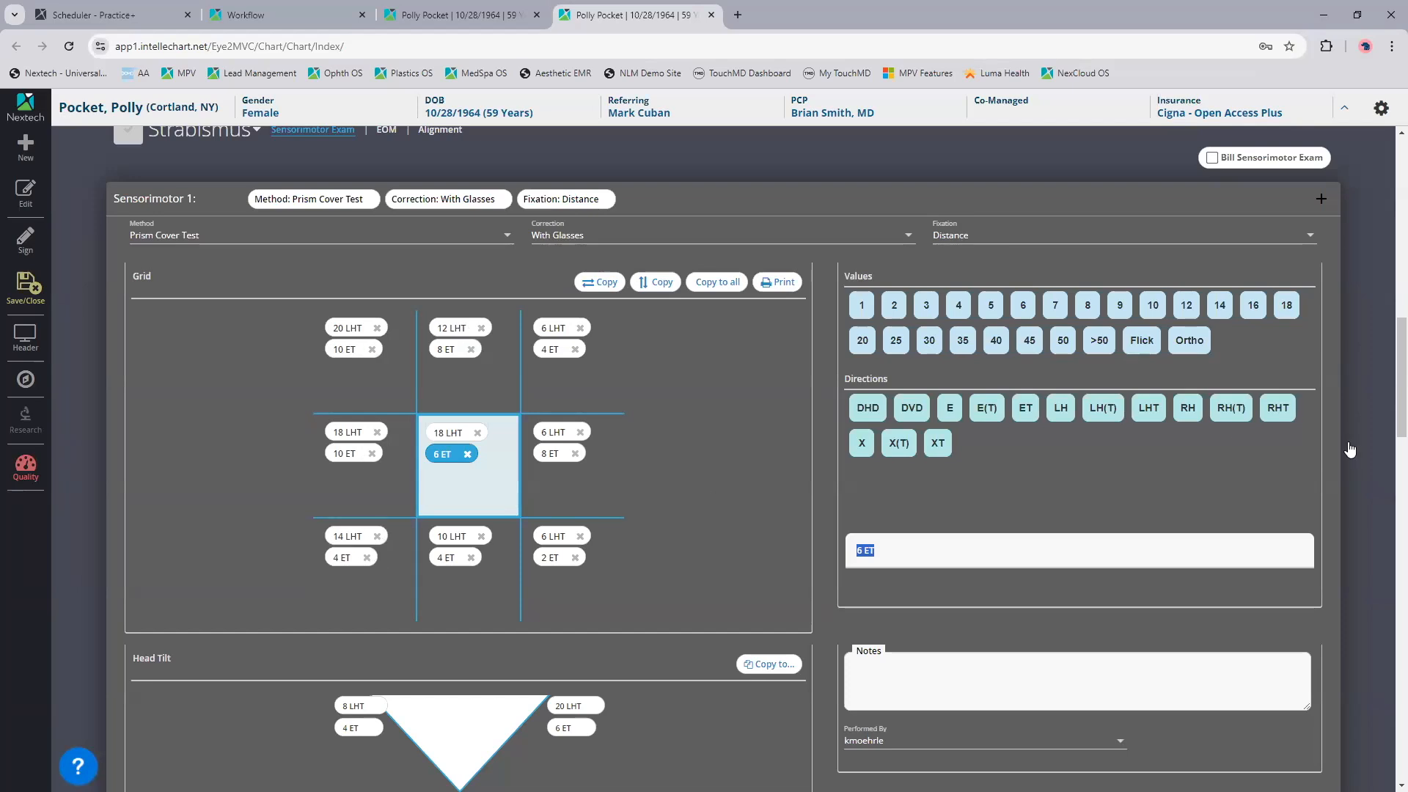
pyautogui.scroll(1, 126, 390)
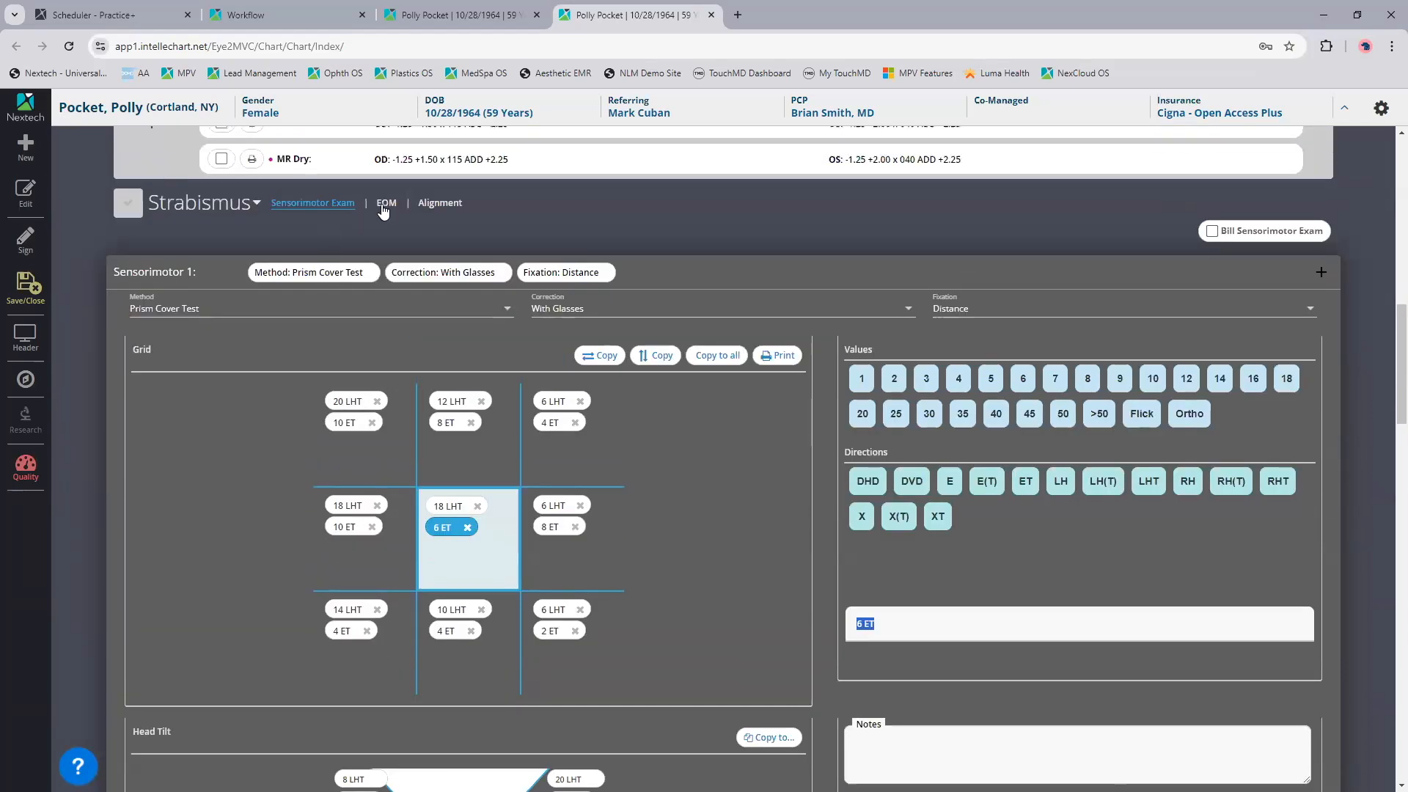
pyautogui.click(384, 206)
pyautogui.scroll(-2, 404, 443)
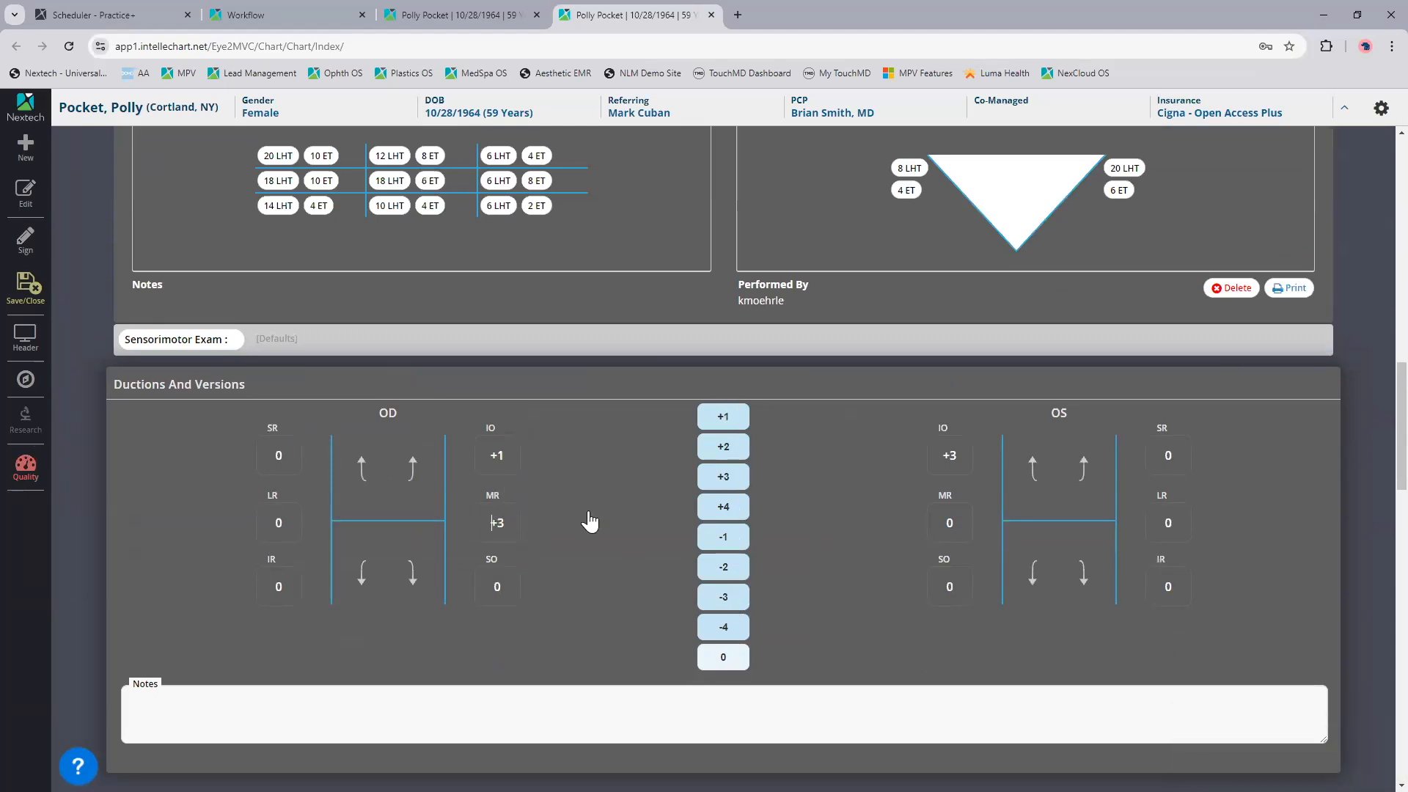
pyautogui.scroll(2, 585, 528)
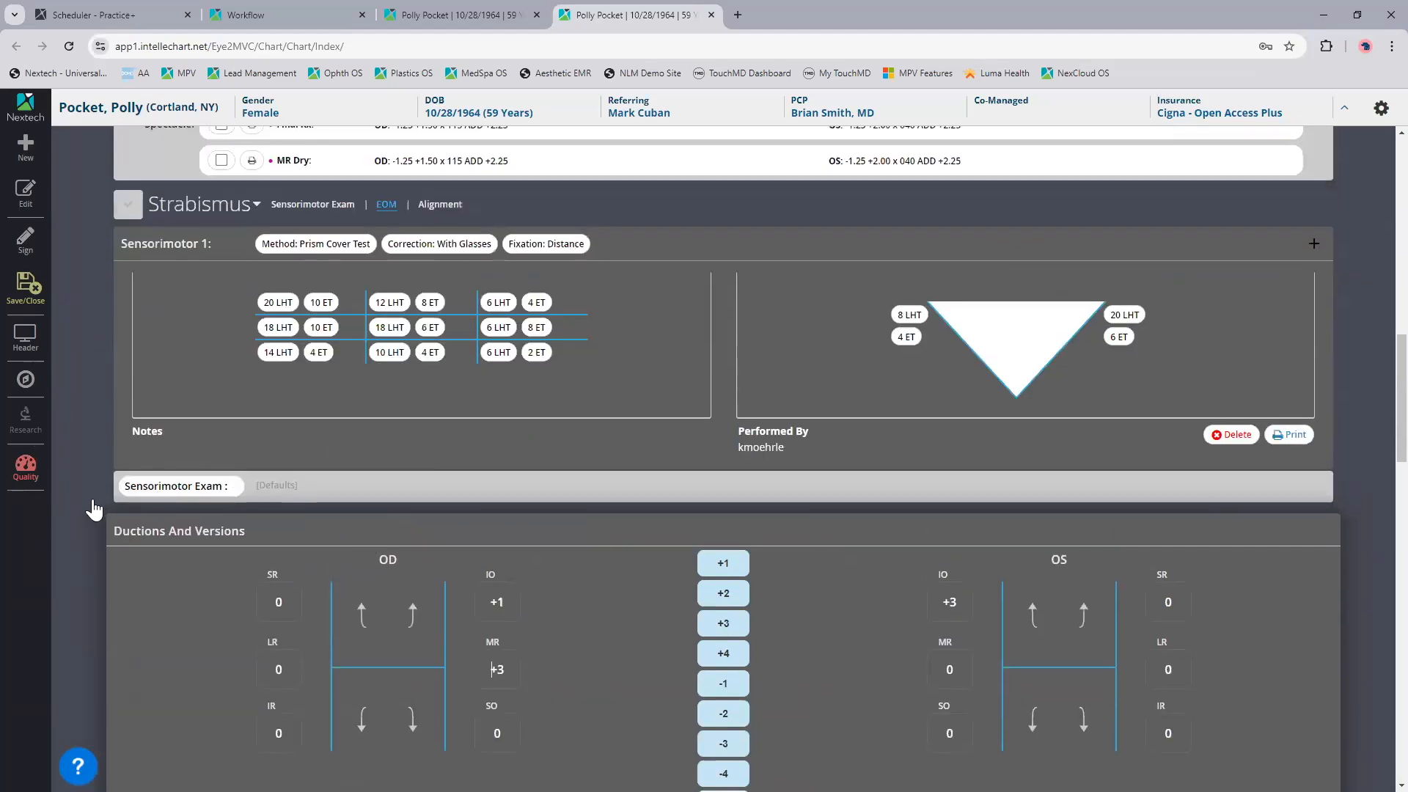
pyautogui.click(86, 510)
# Step: Review the Diagnostics findings and the impression and plan entries for each diagnosis
pyautogui.scroll(-5, 87, 542)
pyautogui.scroll(-8, 154, 585)
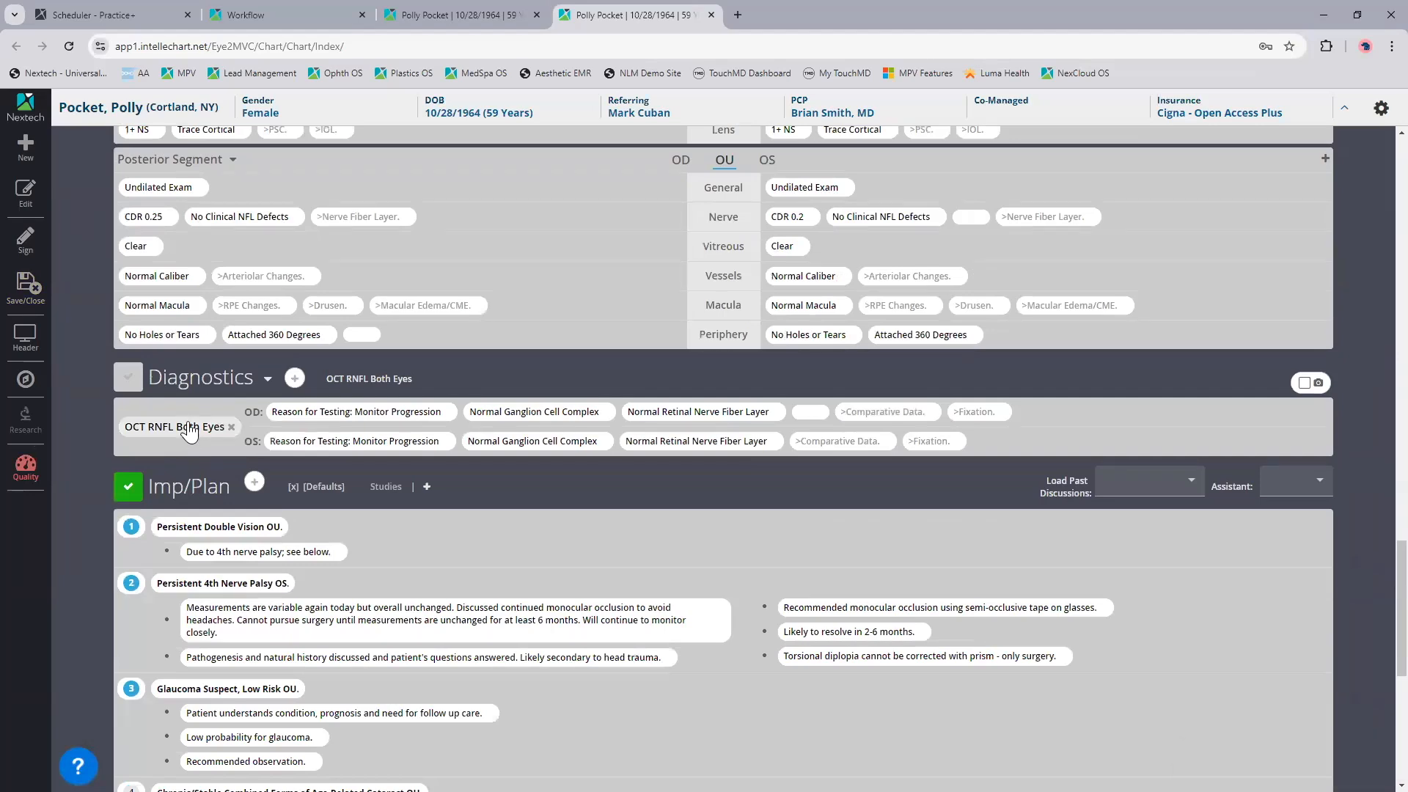
pyautogui.scroll(-2, 187, 439)
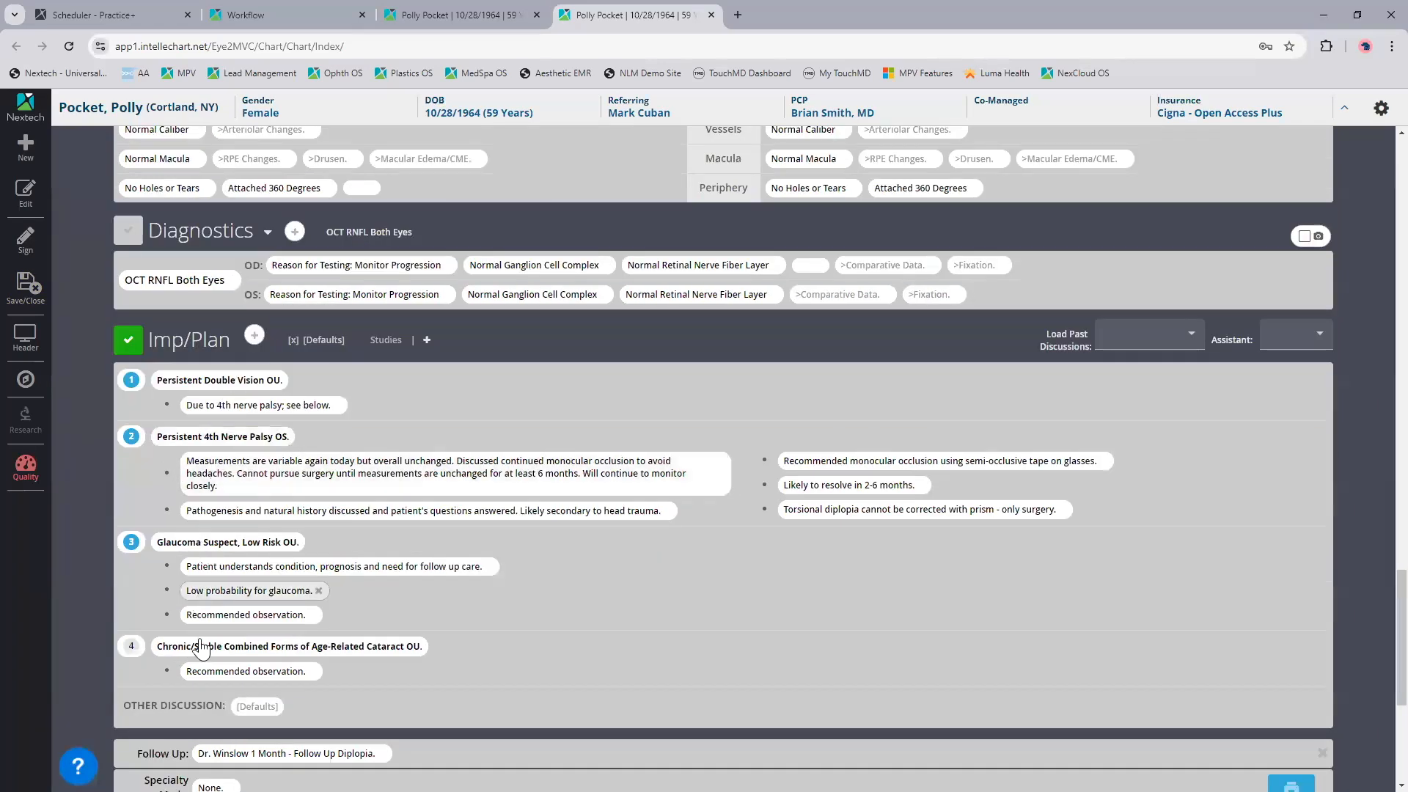
# Step: Add the fresnel prism prescription discussion to the Persistent Double Vision OU plan and append "free text" to its wording
pyautogui.click(532, 421)
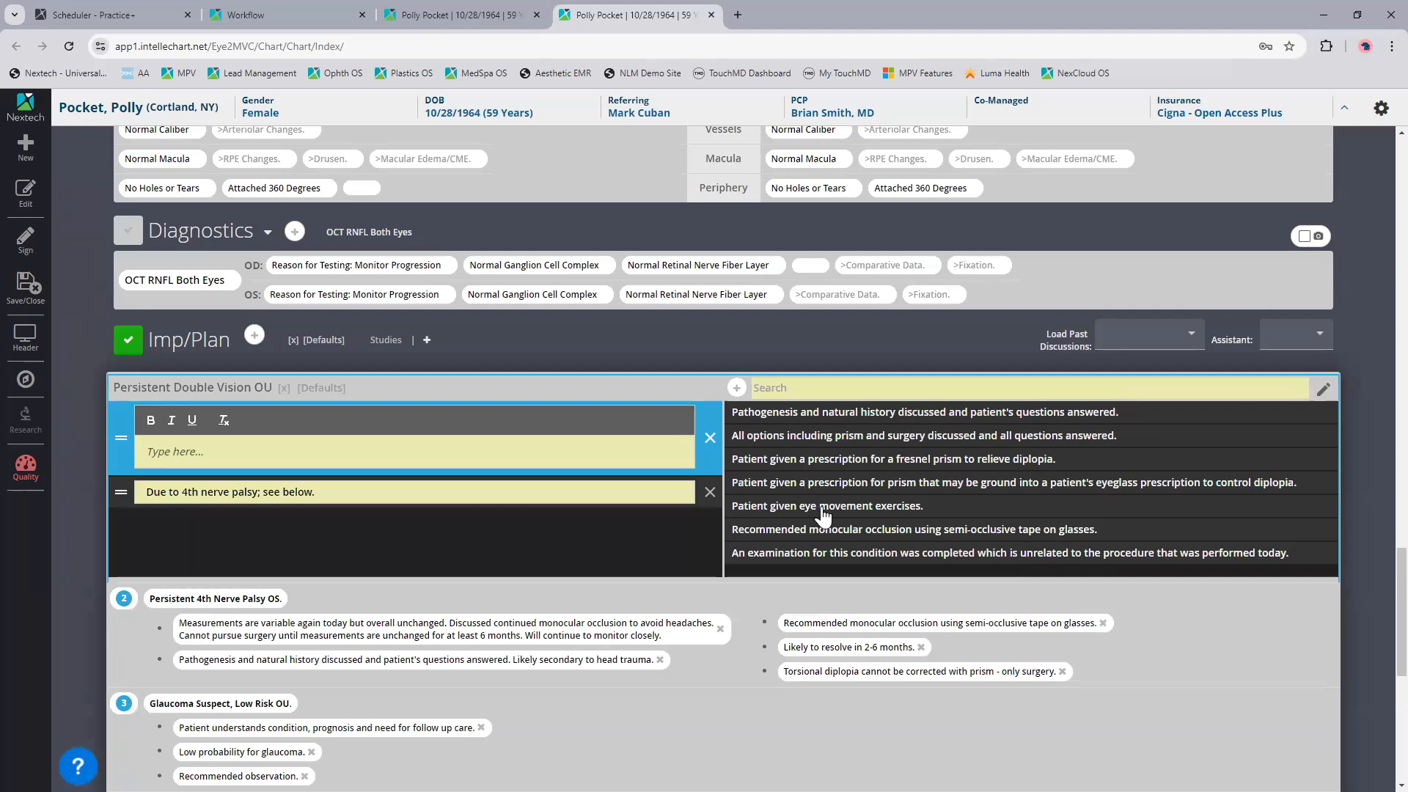
pyautogui.click(802, 460)
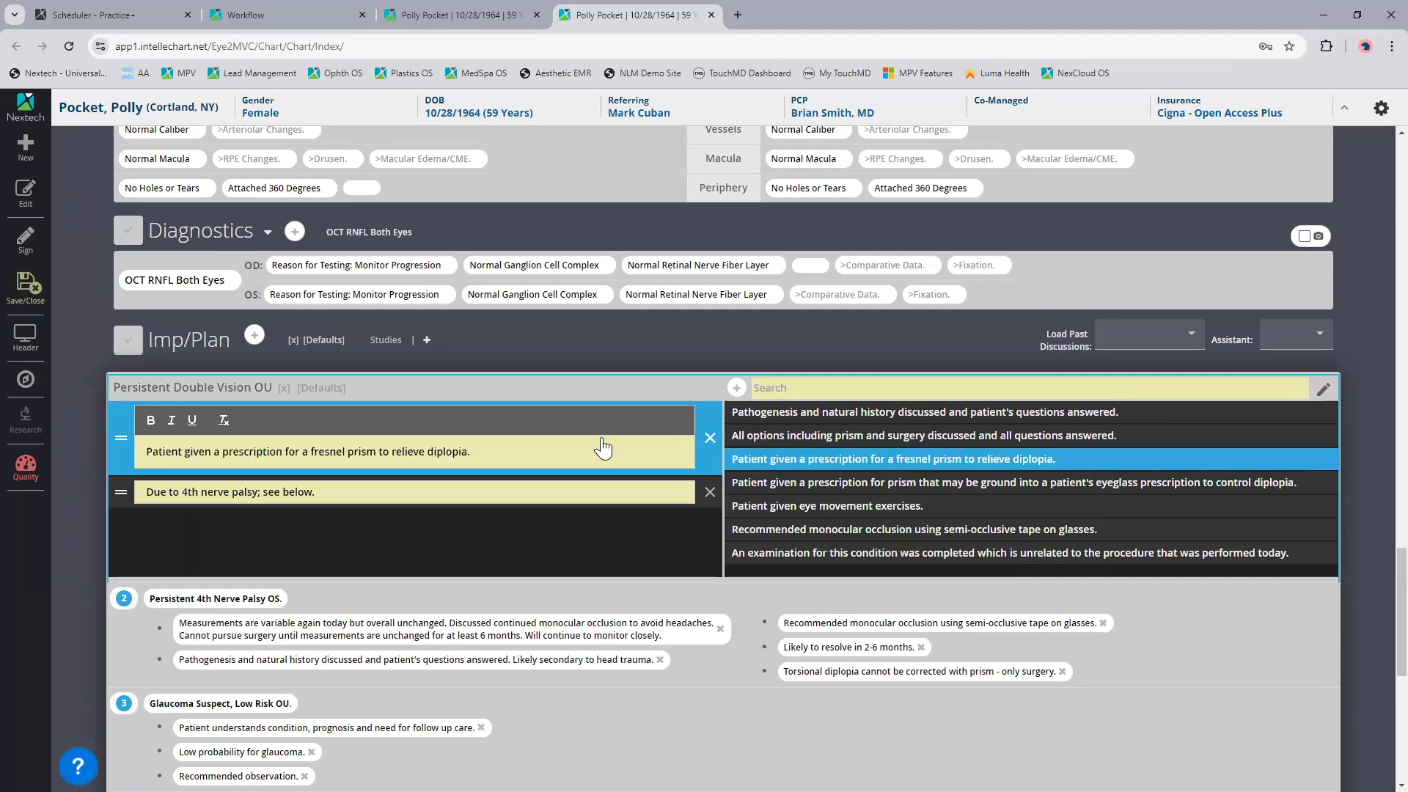
pyautogui.click(579, 444)
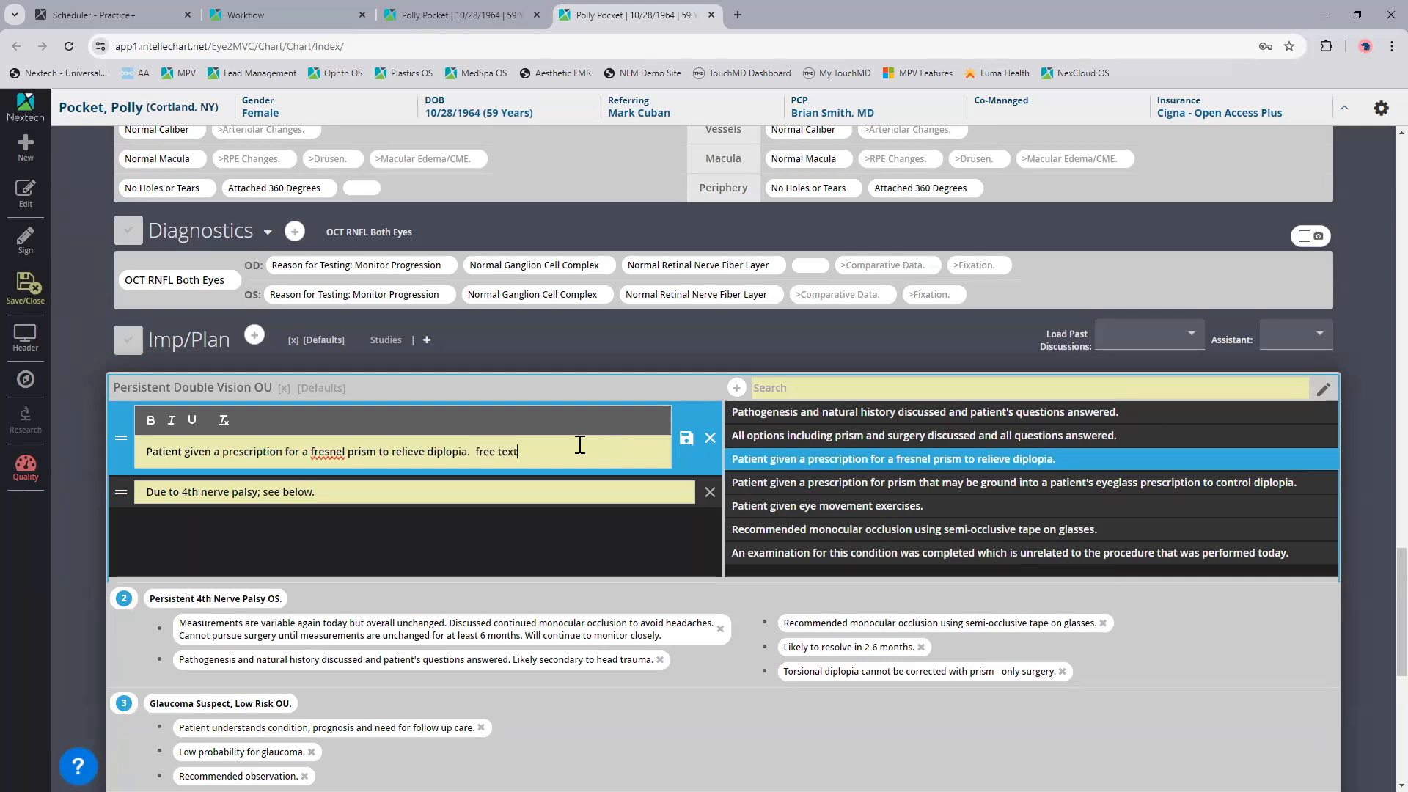
pyautogui.write('free text')
# Step: Add a custom discussion line reading "My plan note rocks!!" under Persistent Double Vision OU, and close the plan editor
pyautogui.click(736, 387)
pyautogui.write('My plan note rocks!!')
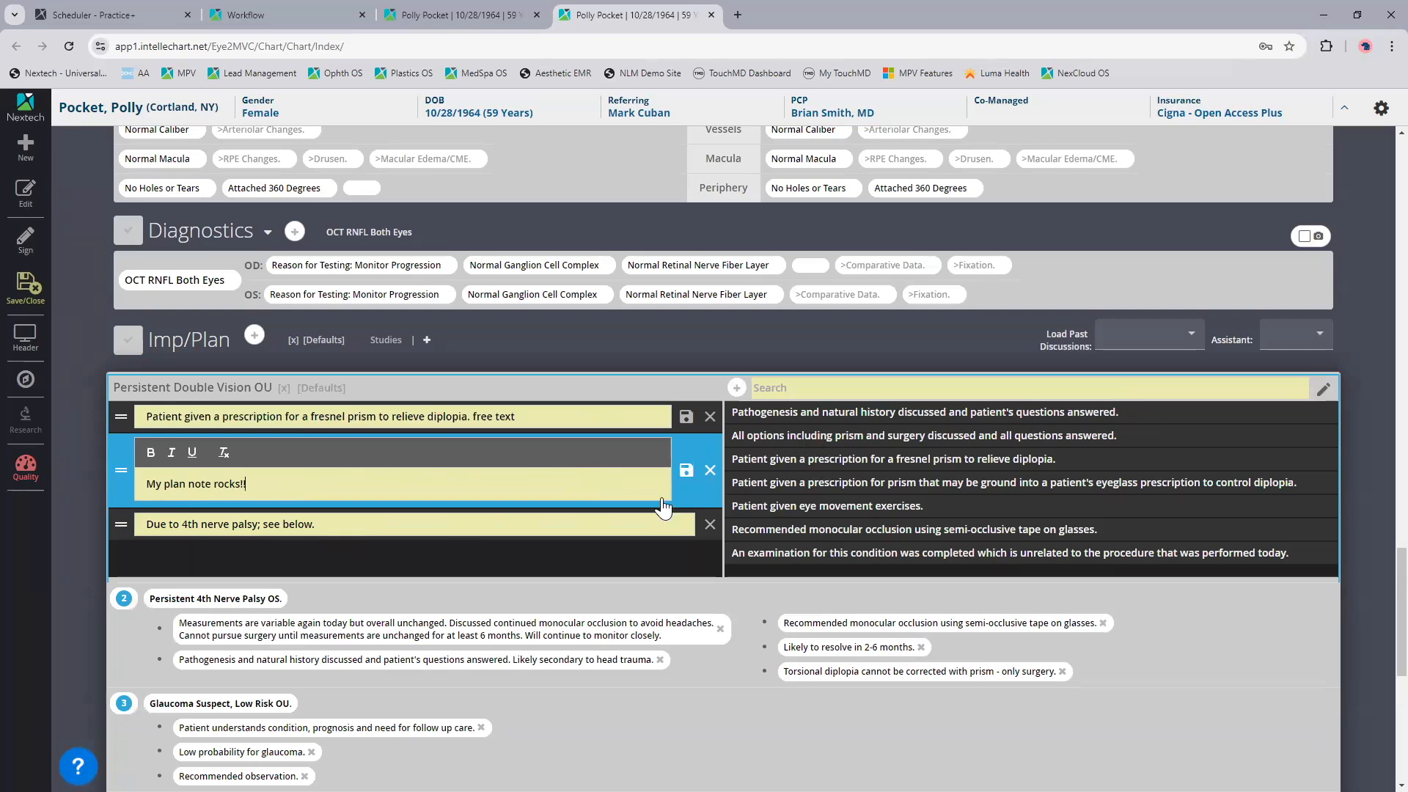
pyautogui.click(78, 566)
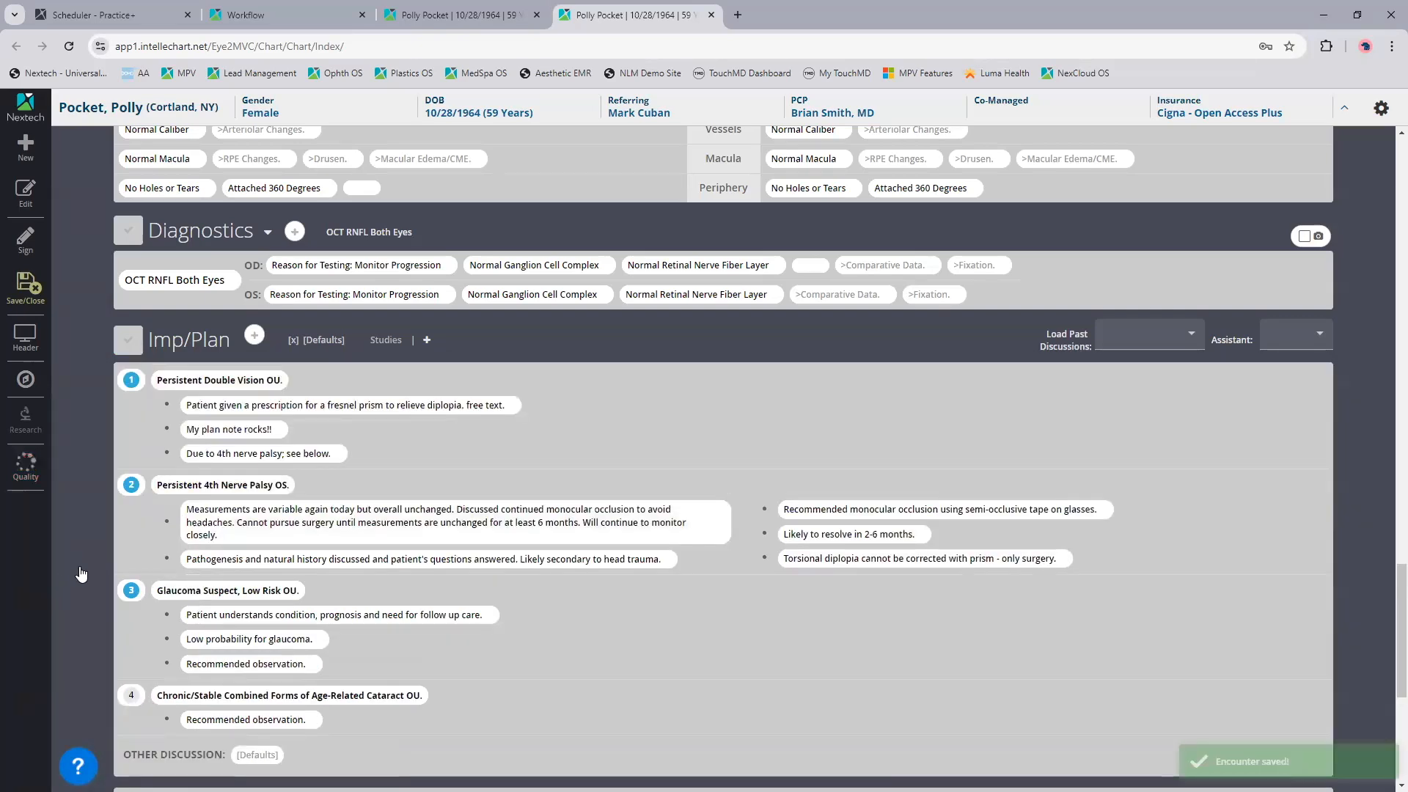
# Step: Add a Forms section below Coding at the end of the chart and open its blank form
pyautogui.scroll(-2, 99, 568)
pyautogui.scroll(-3, 102, 574)
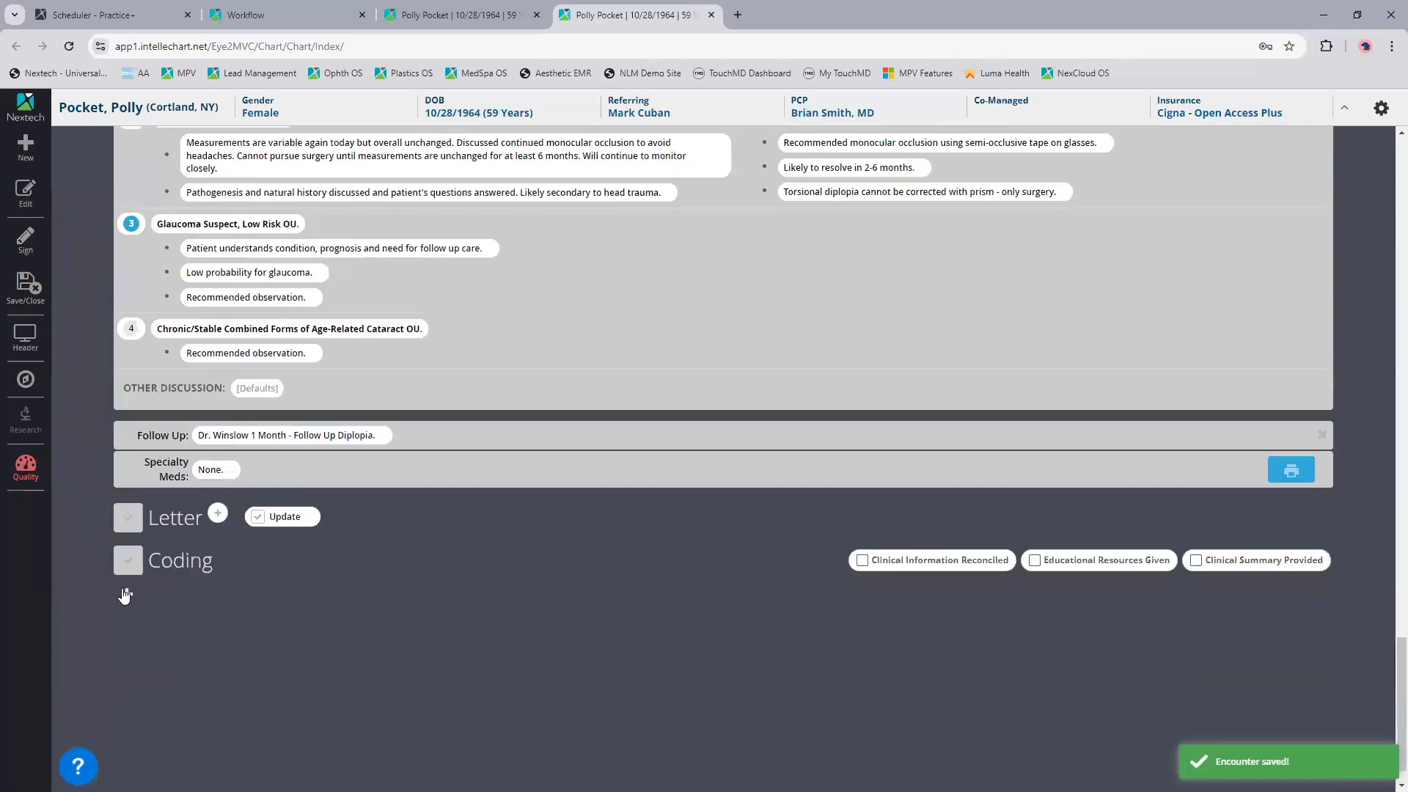
pyautogui.click(126, 593)
pyautogui.click(177, 697)
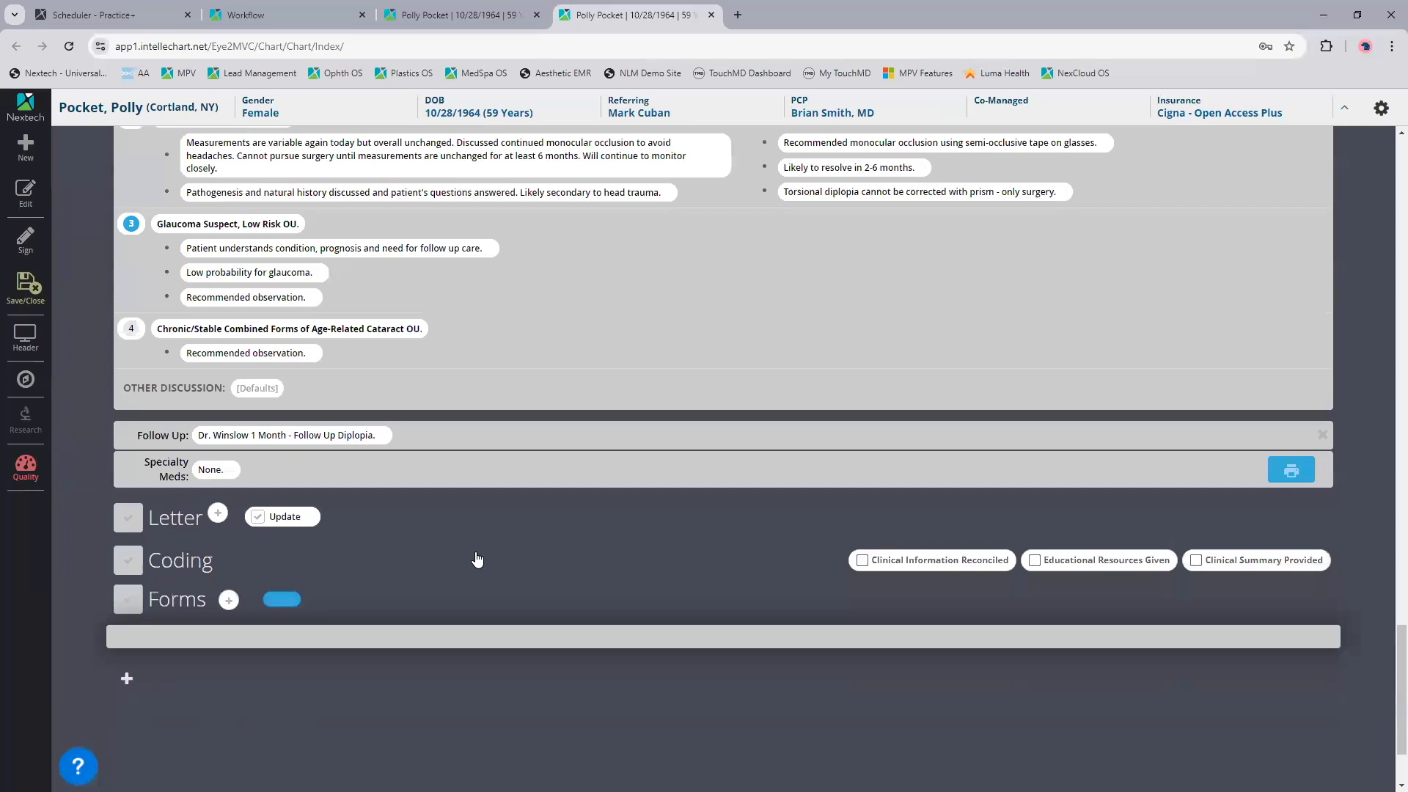
pyautogui.scroll(-2, 478, 559)
pyautogui.click(283, 472)
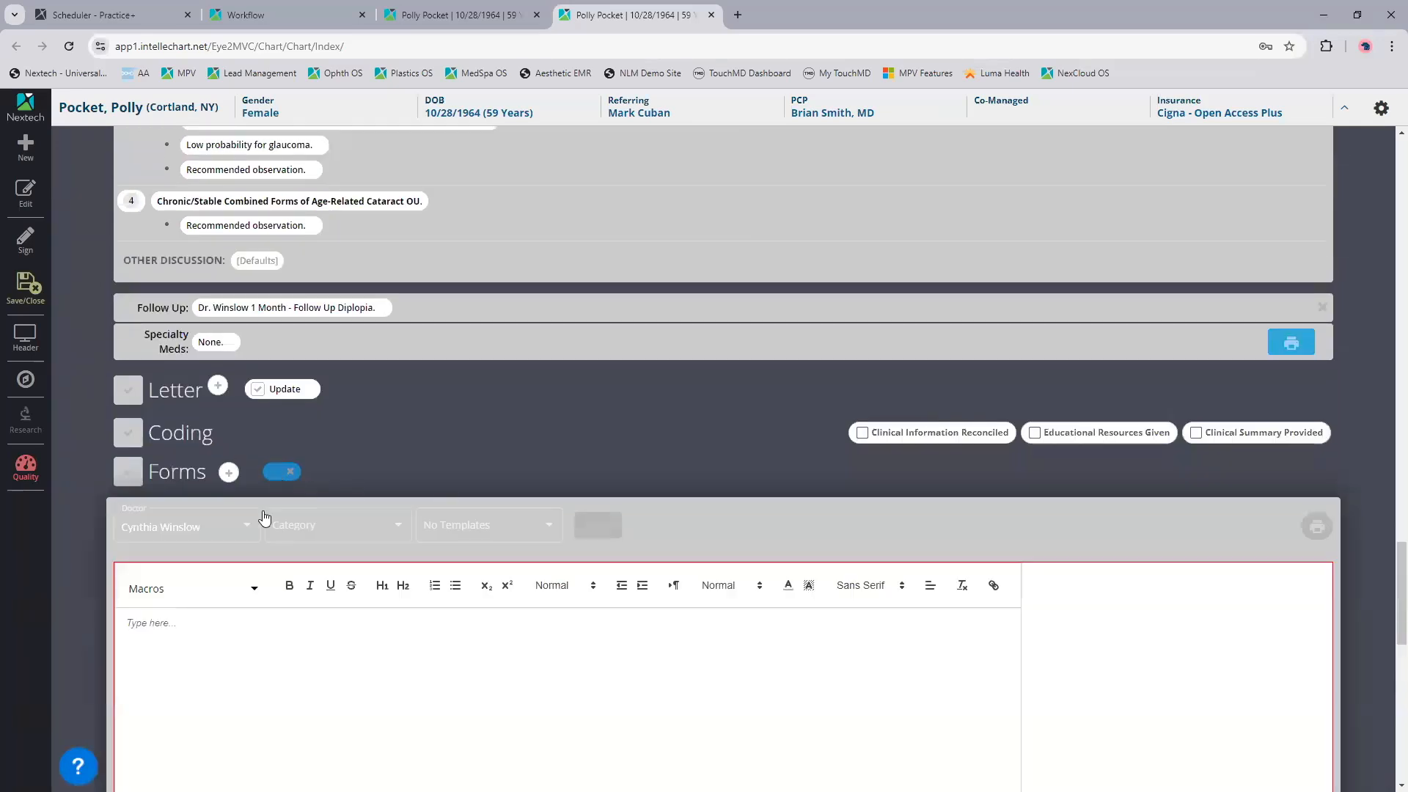
# Step: Load the Patching Handout template from the Patient Education category into the form, look through the handout, and close the form to save it
pyautogui.click(311, 538)
pyautogui.click(320, 620)
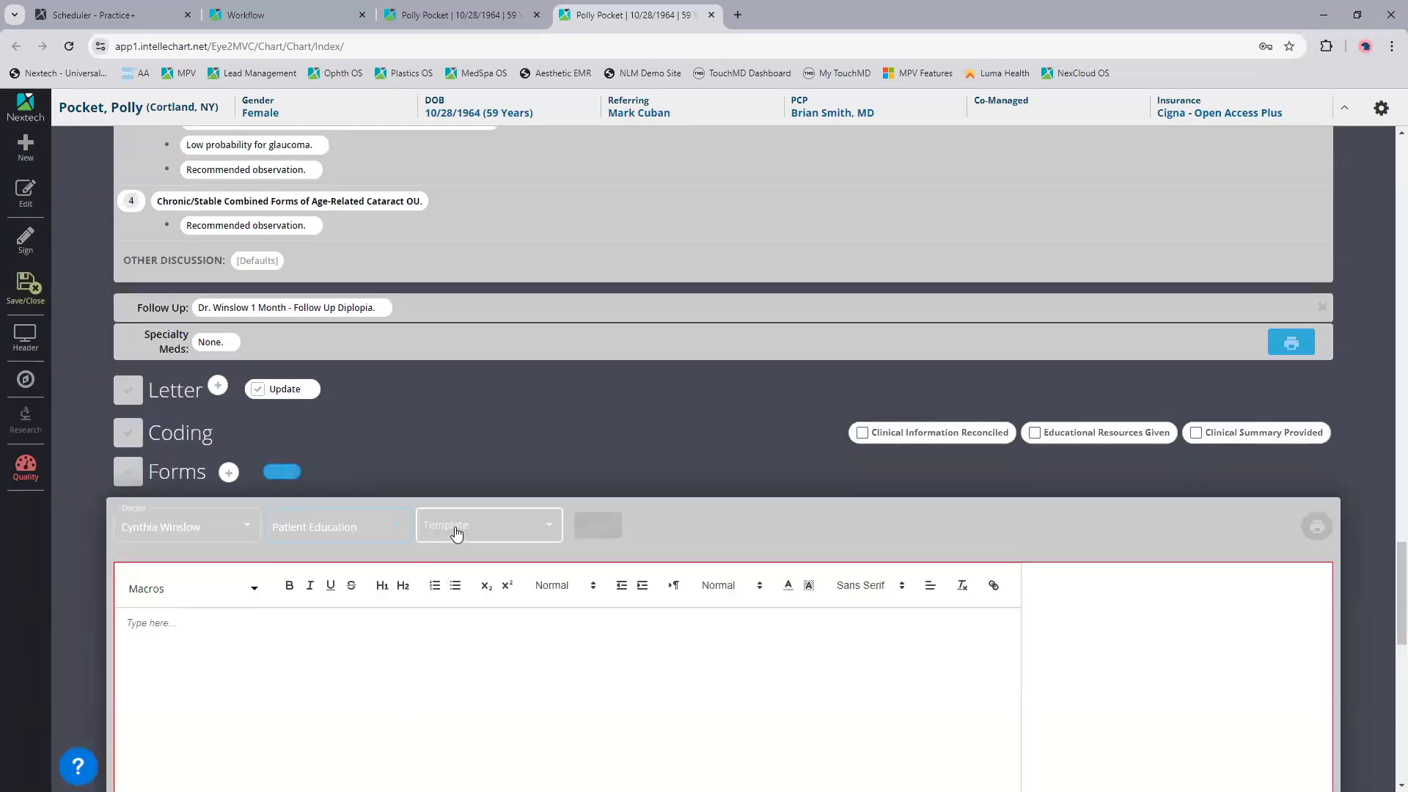
pyautogui.click(453, 535)
pyautogui.scroll(-2, 482, 603)
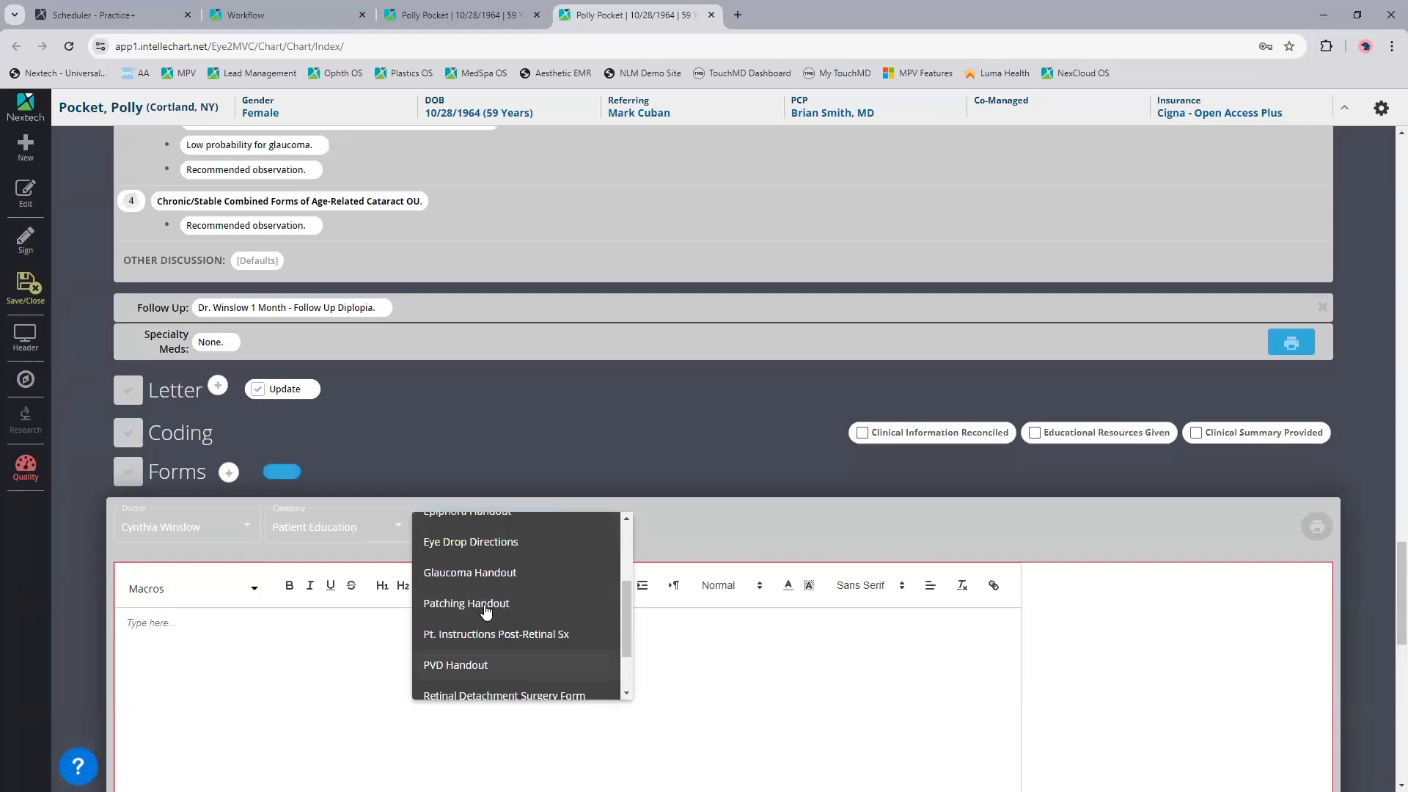
pyautogui.click(482, 602)
pyautogui.click(598, 525)
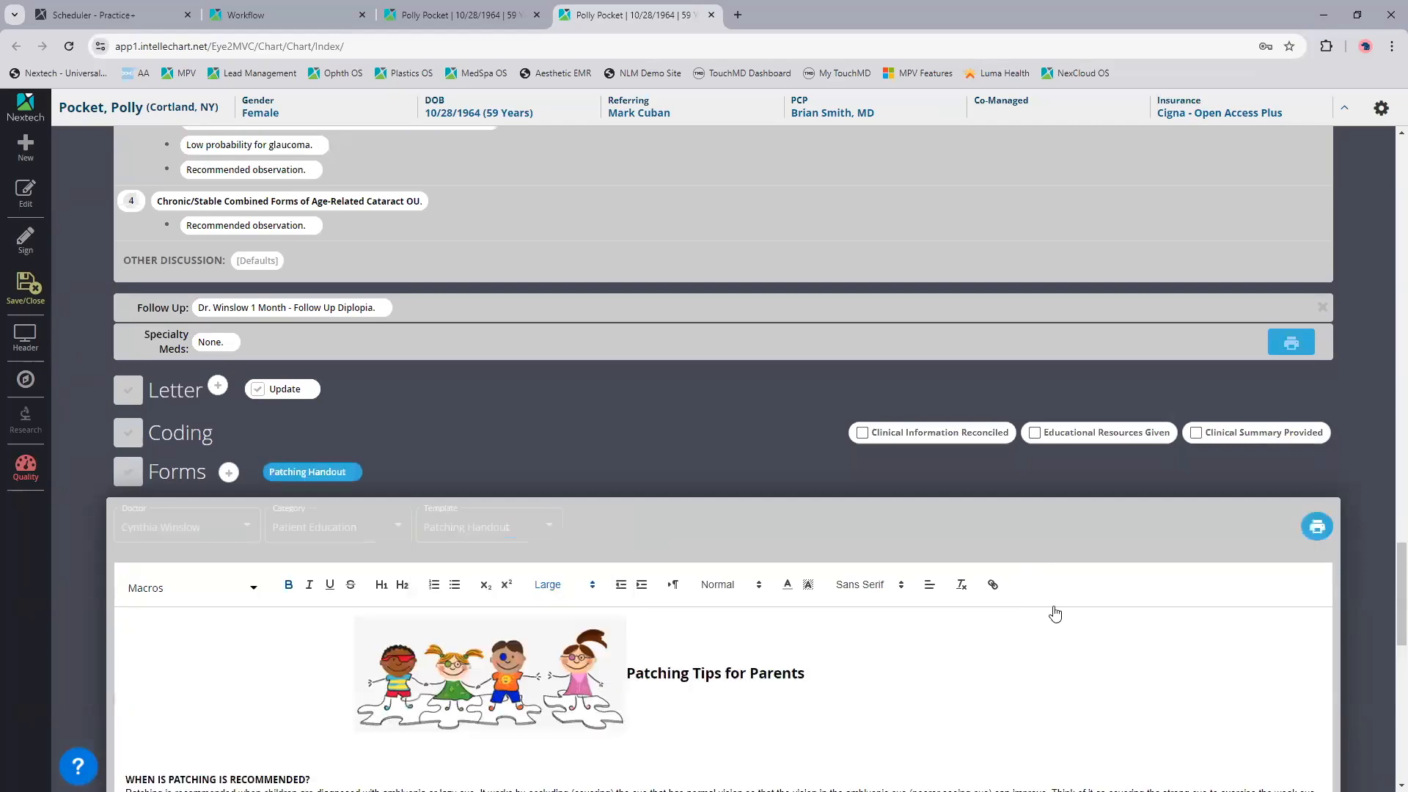
pyautogui.scroll(-2, 1131, 666)
pyautogui.scroll(-2, 1130, 646)
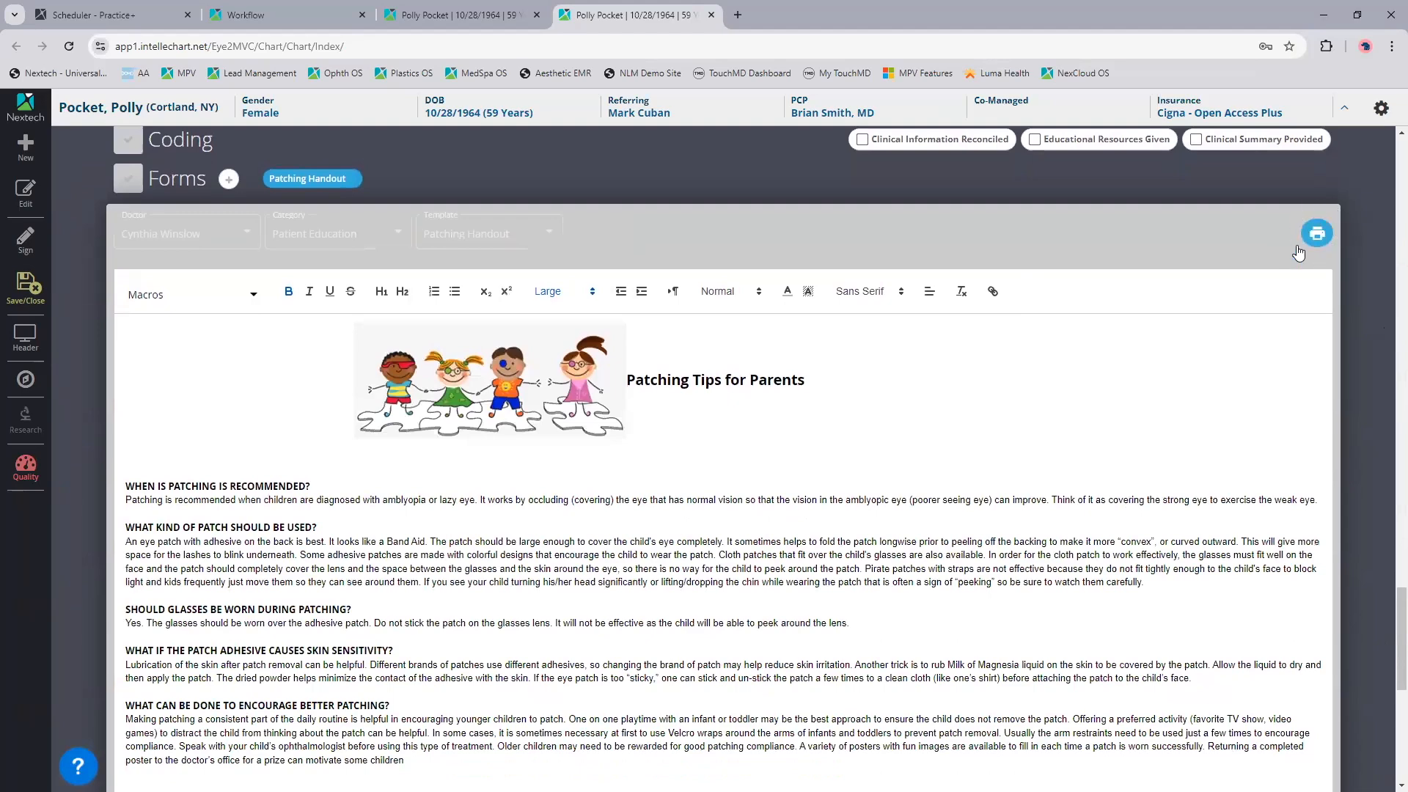
pyautogui.click(1383, 349)
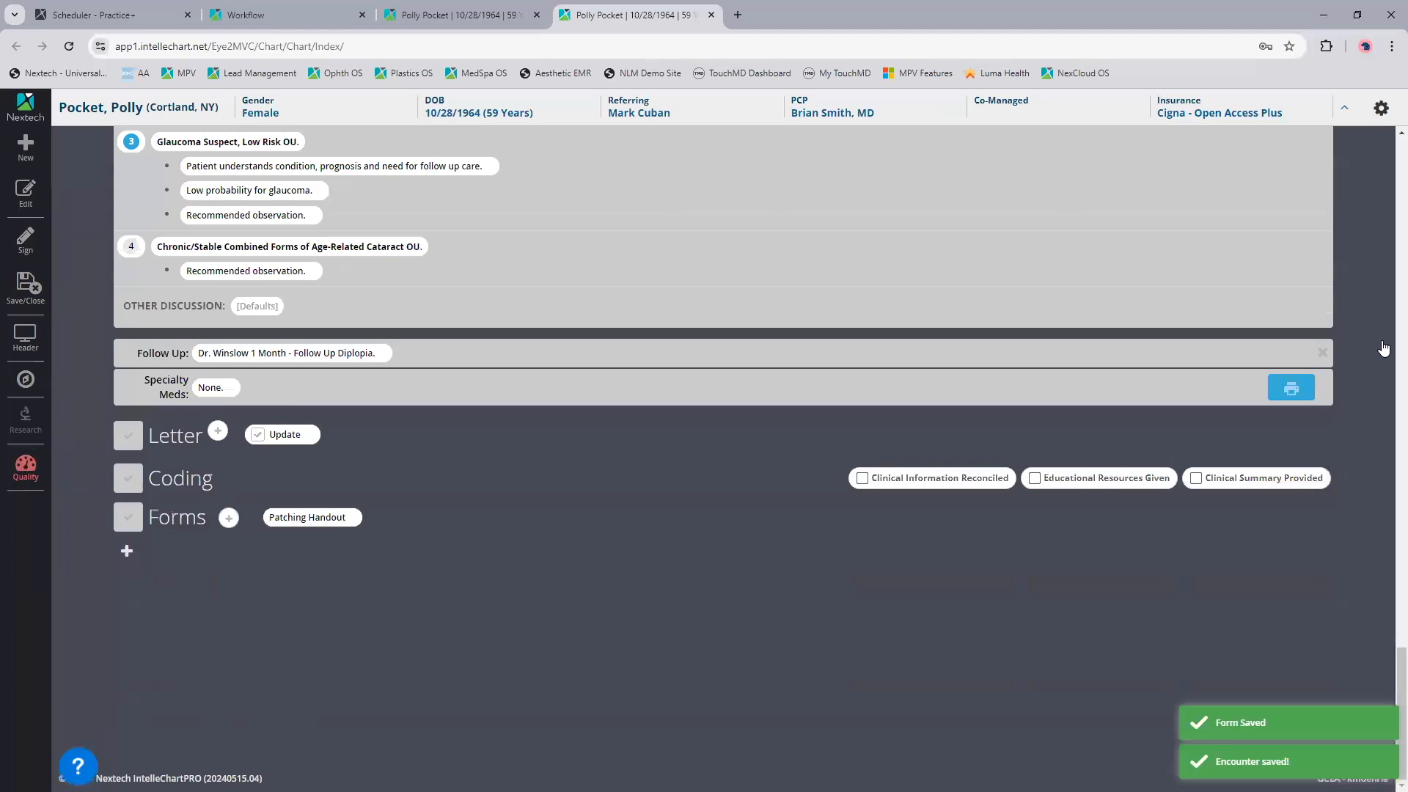